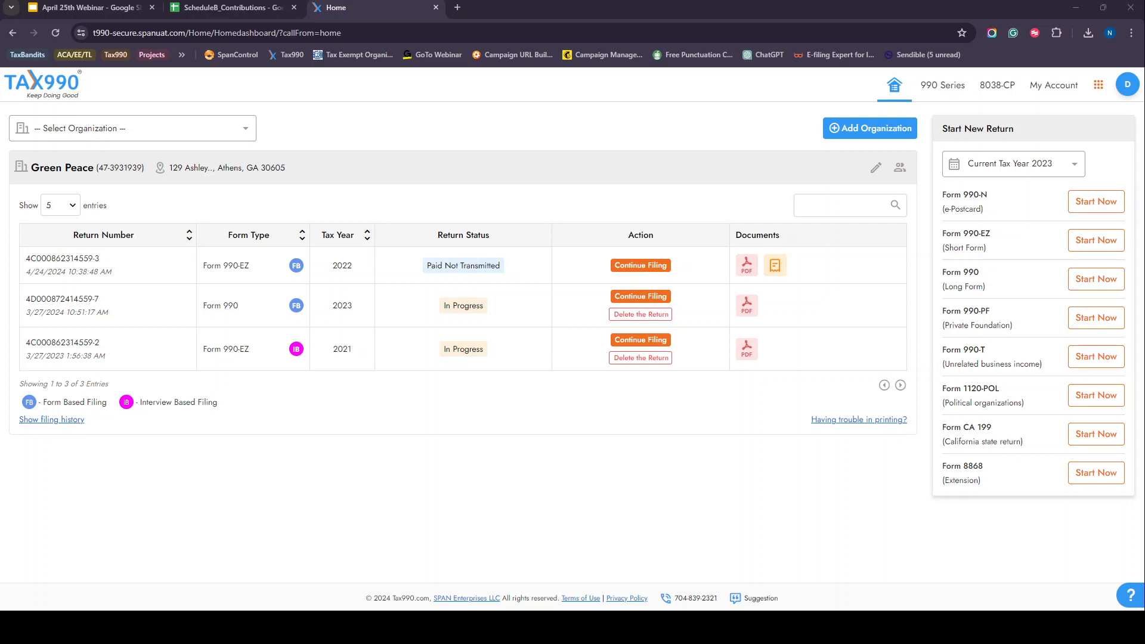
- Open the 2022 Form 990-EZ return that is paid but not transmitted and go to Schedule B, Page 2 (Part I)
{"action": "left_click", "coordinate": [627, 264]}
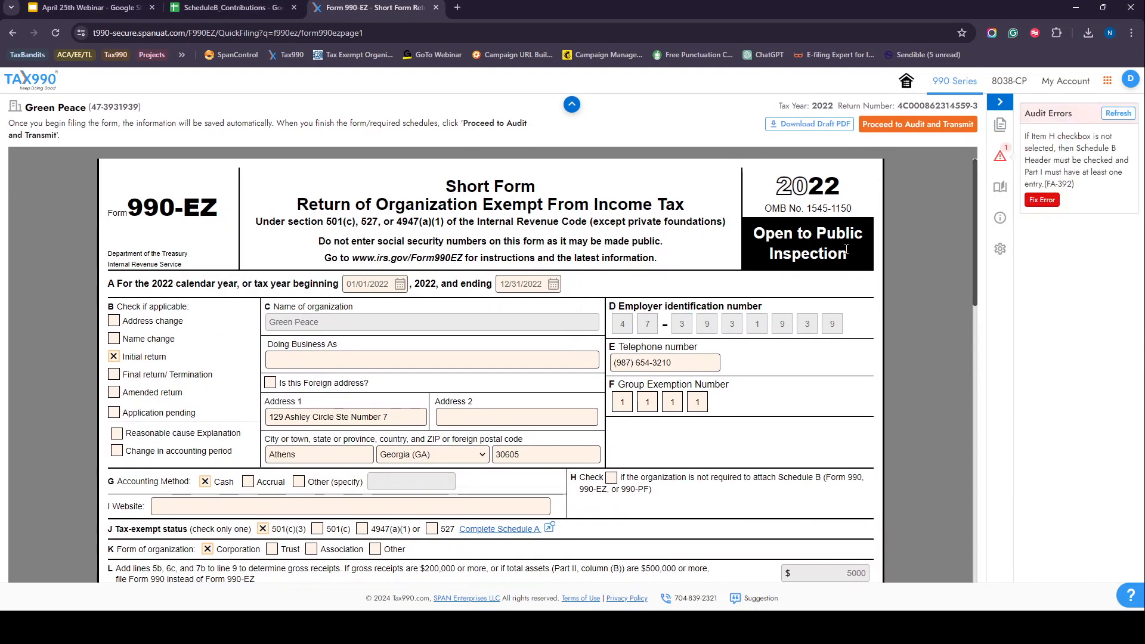
{"action": "left_click", "coordinate": [1001, 126]}
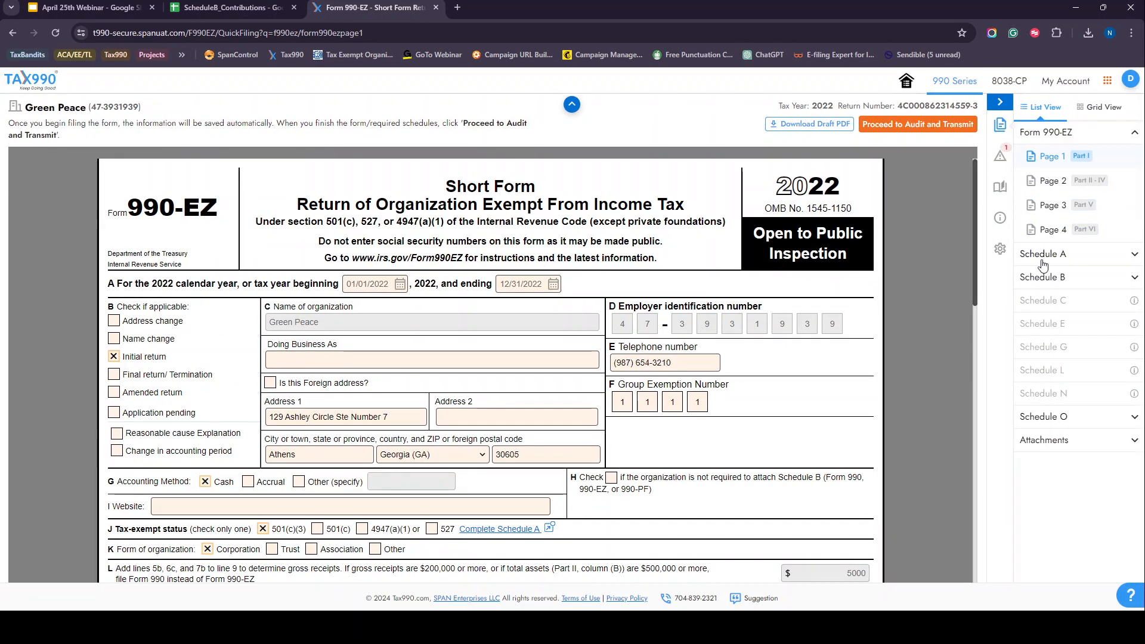
{"action": "left_click", "coordinate": [1044, 278]}
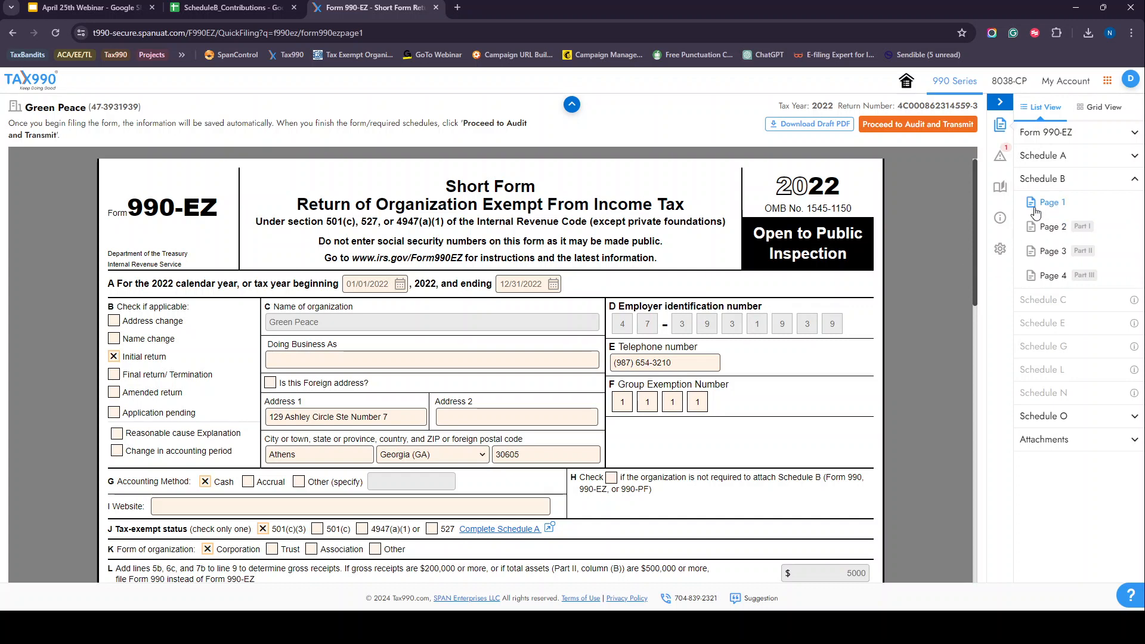
{"action": "left_click", "coordinate": [1050, 232]}
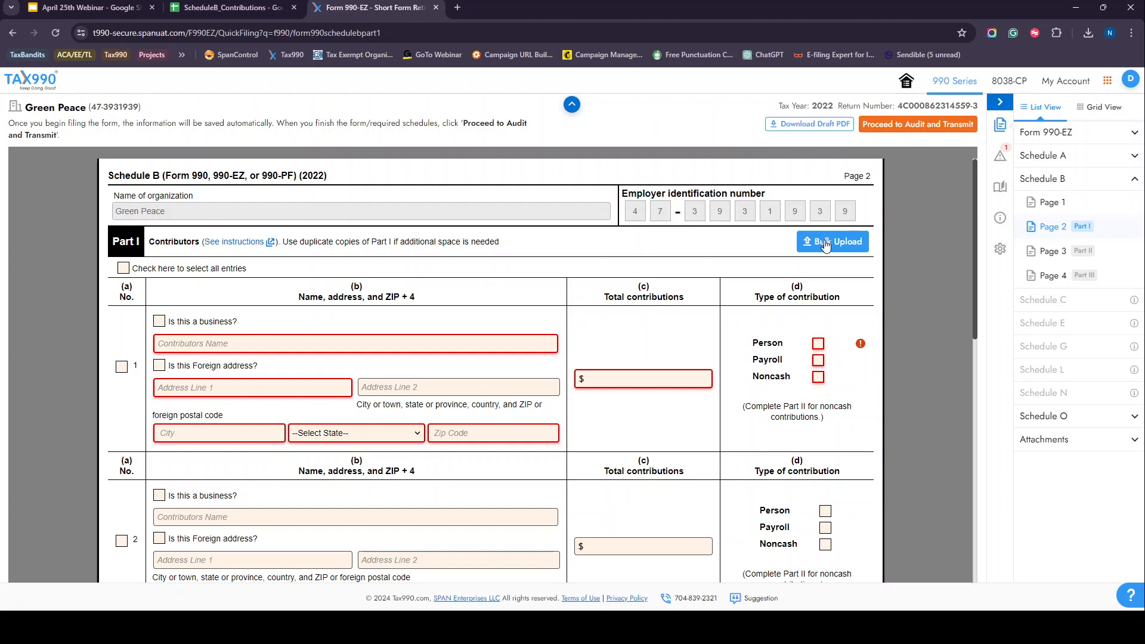
- Enter the first contributor's name in row 1 of Schedule B Part I
{"action": "left_click", "coordinate": [308, 348]}
{"action": "type", "text": "AShe"}
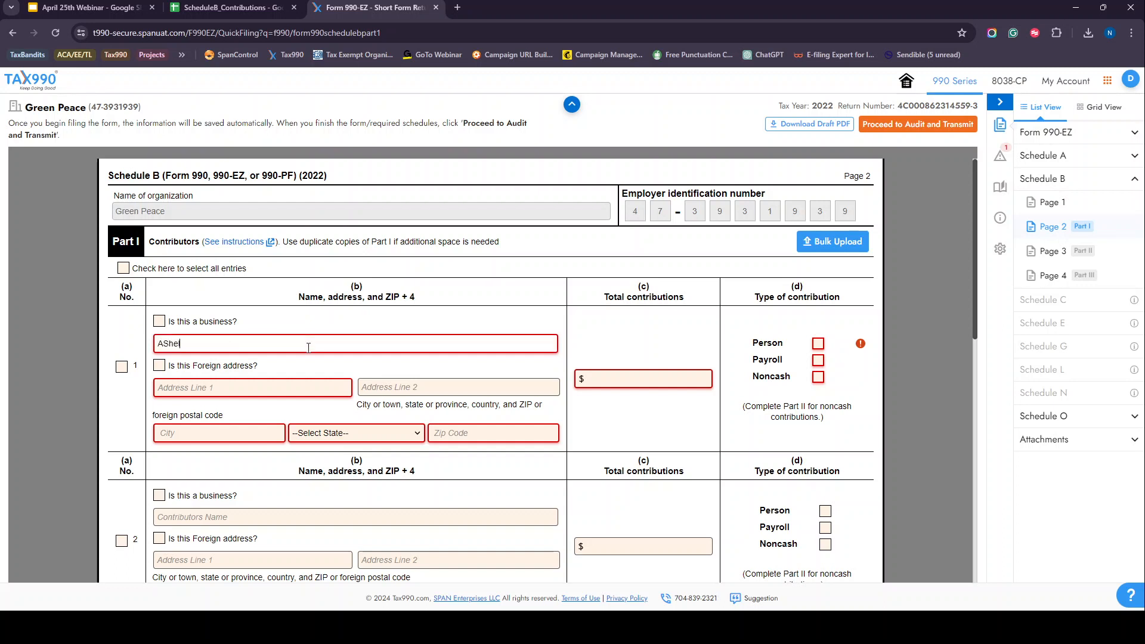
{"action": "key", "text": "BackSpace"}
{"action": "key", "text": "BackSpace"}
{"action": "type", "text": "shely"}
- Fill in the first contributor's street address, city, state and ZIP code
{"action": "left_click", "coordinate": [289, 382]}
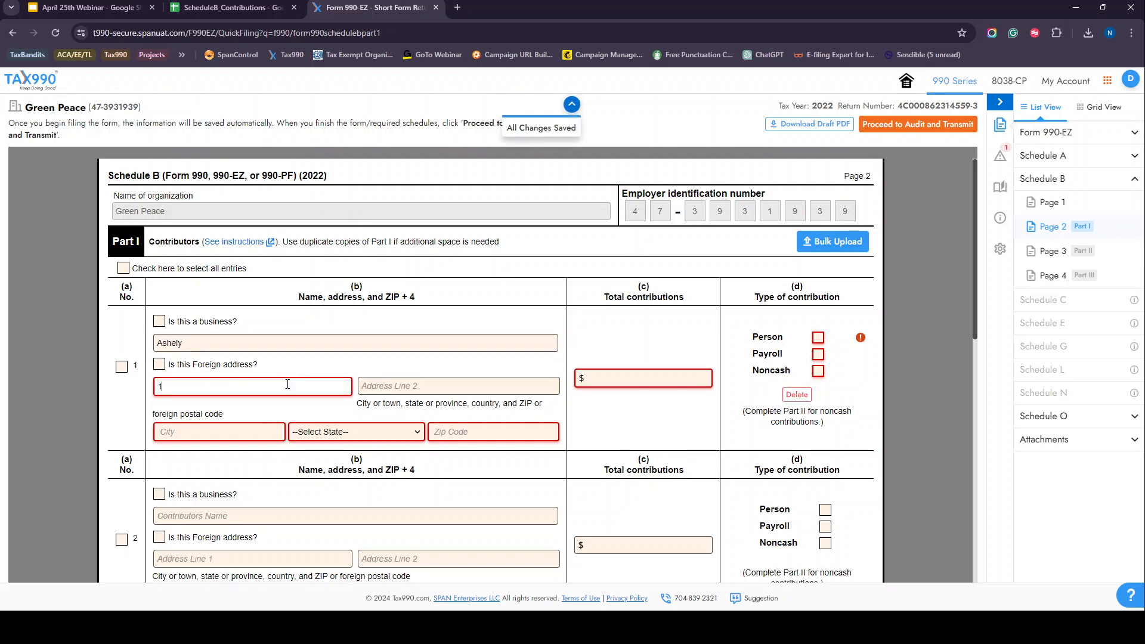
{"action": "type", "text": "123 Main St"}
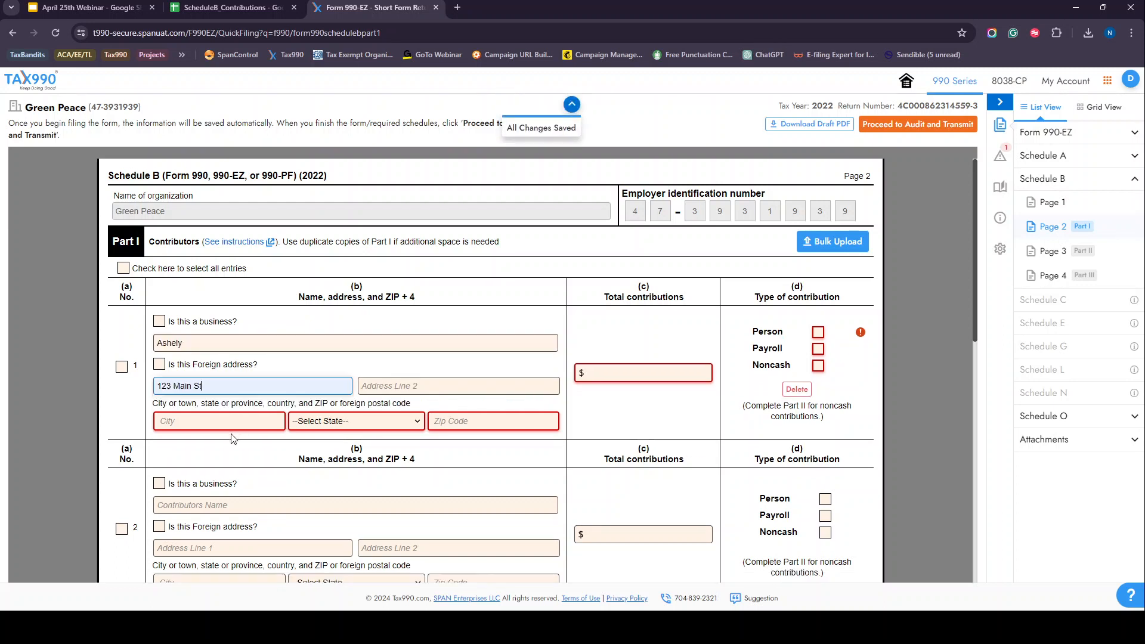
{"action": "left_click", "coordinate": [230, 423]}
{"action": "type", "text": "R"}
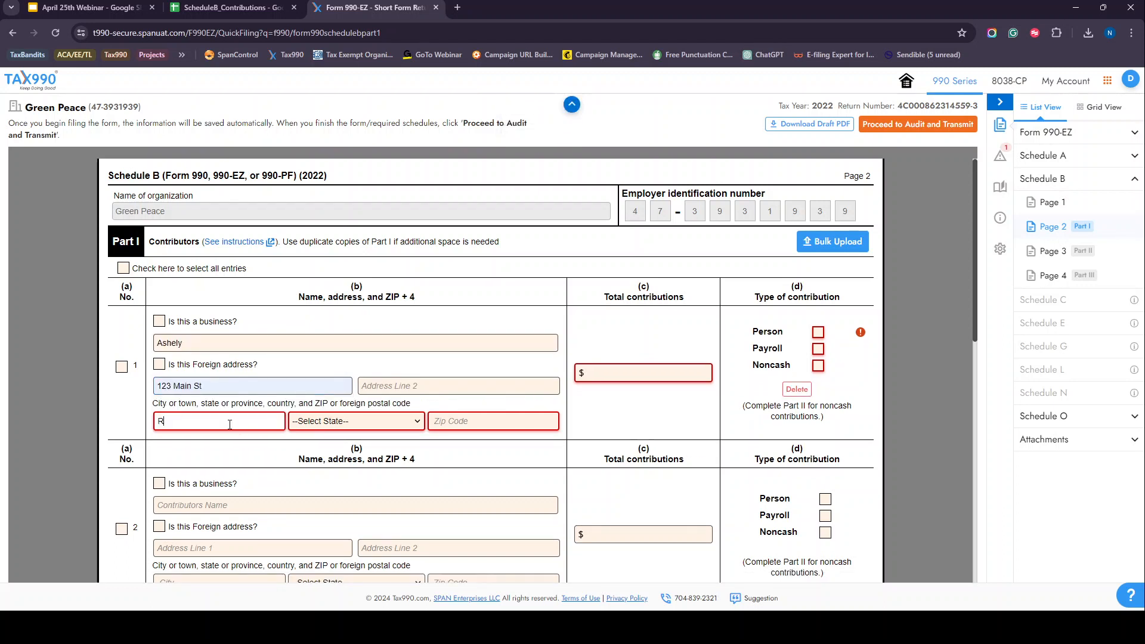
{"action": "type", "text": "ock Hill"}
{"action": "key", "text": "Tab"}
{"action": "key", "text": "s"}
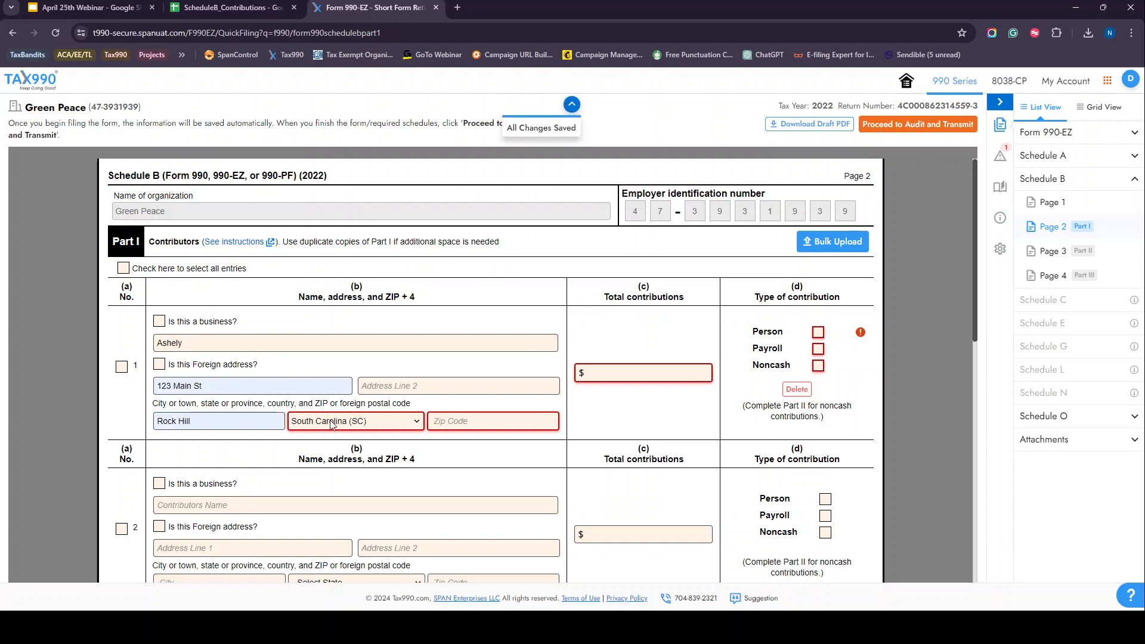
{"action": "left_click", "coordinate": [456, 421]}
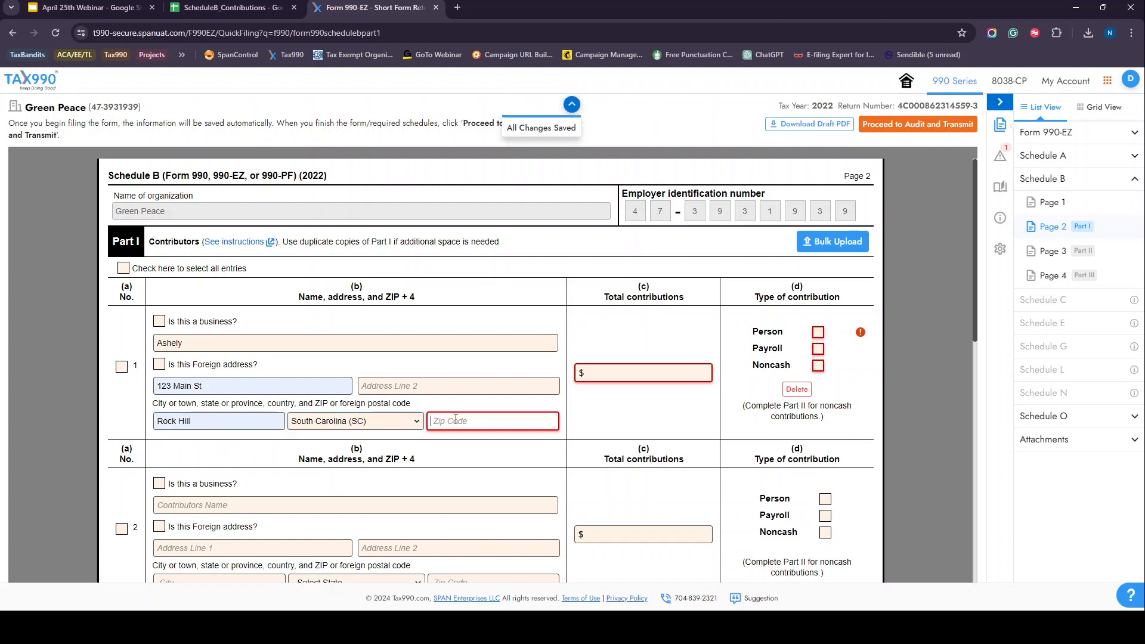
{"action": "type", "text": "29730"}
- Set the first contributor's total contributions to 10000 and mark the type of contribution as Person
{"action": "left_click", "coordinate": [638, 366]}
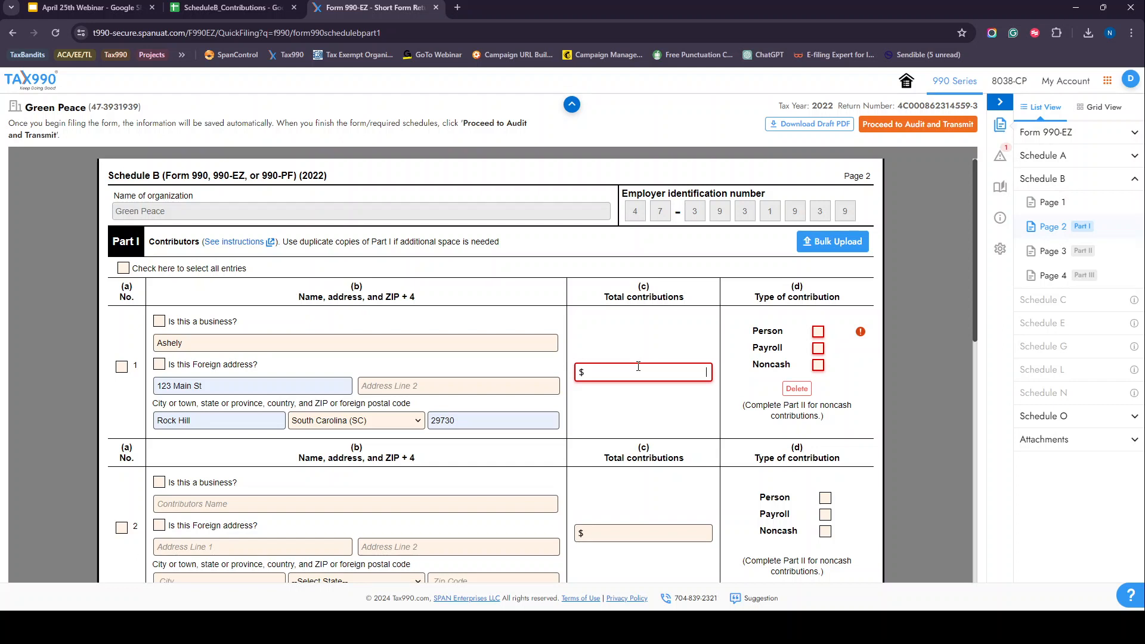
{"action": "type", "text": "10000"}
{"action": "left_click", "coordinate": [818, 331]}
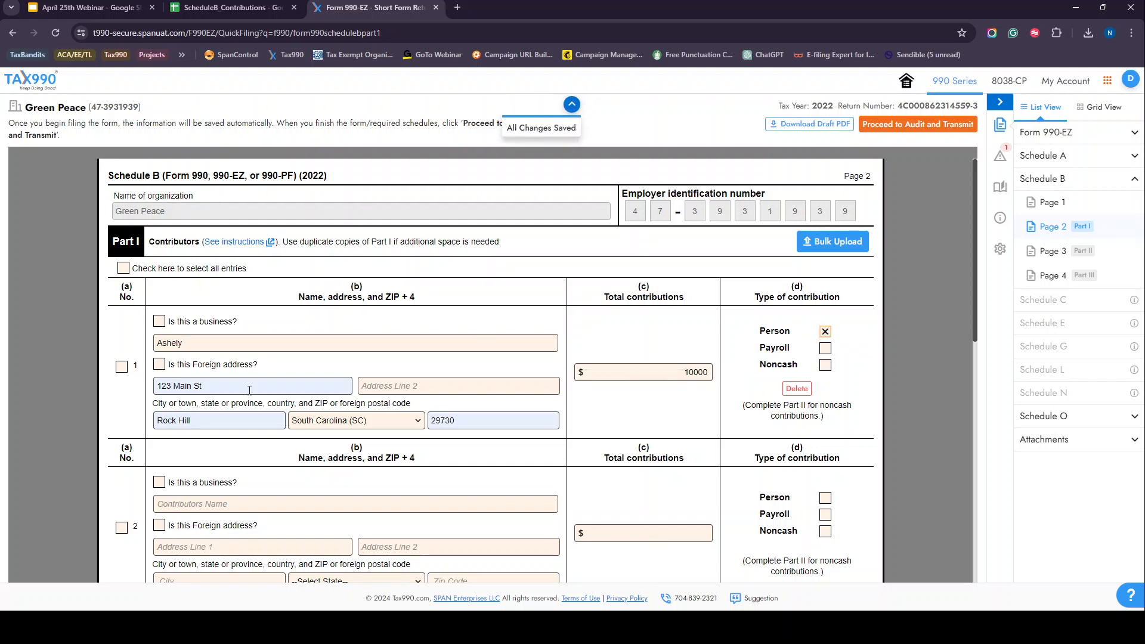
- Open the bulk upload for Schedule B contributors and download the Excel template for contribution details
{"action": "scroll", "coordinate": [248, 414], "scroll_direction": "down", "scroll_amount": 2}
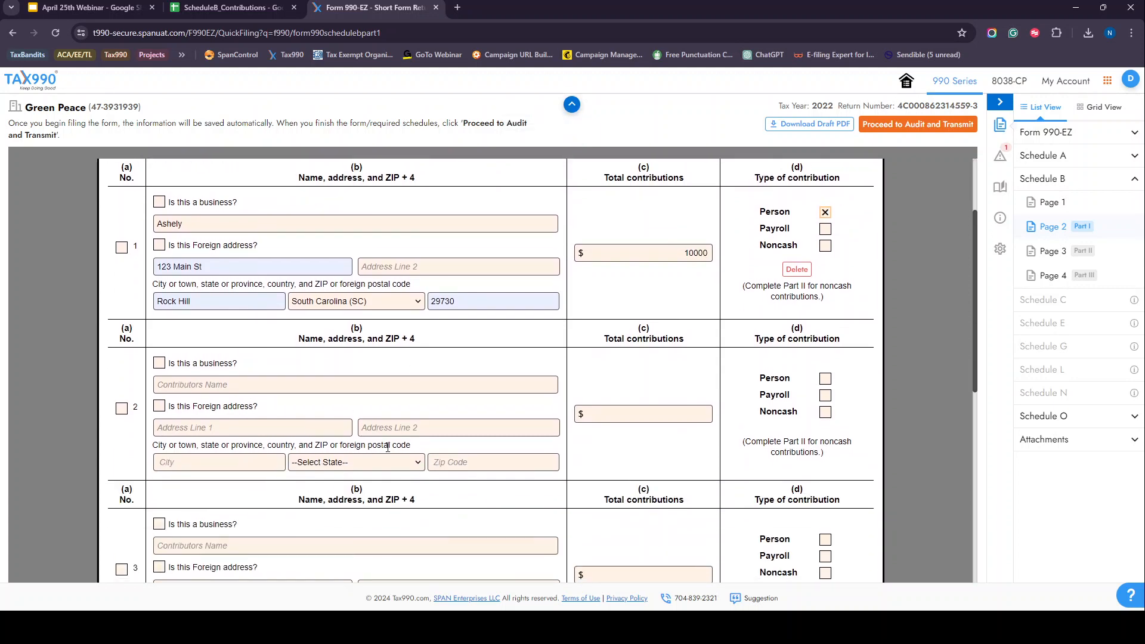
{"action": "scroll", "coordinate": [391, 431], "scroll_direction": "down", "scroll_amount": 3}
{"action": "scroll", "coordinate": [388, 447], "scroll_direction": "up", "scroll_amount": 5}
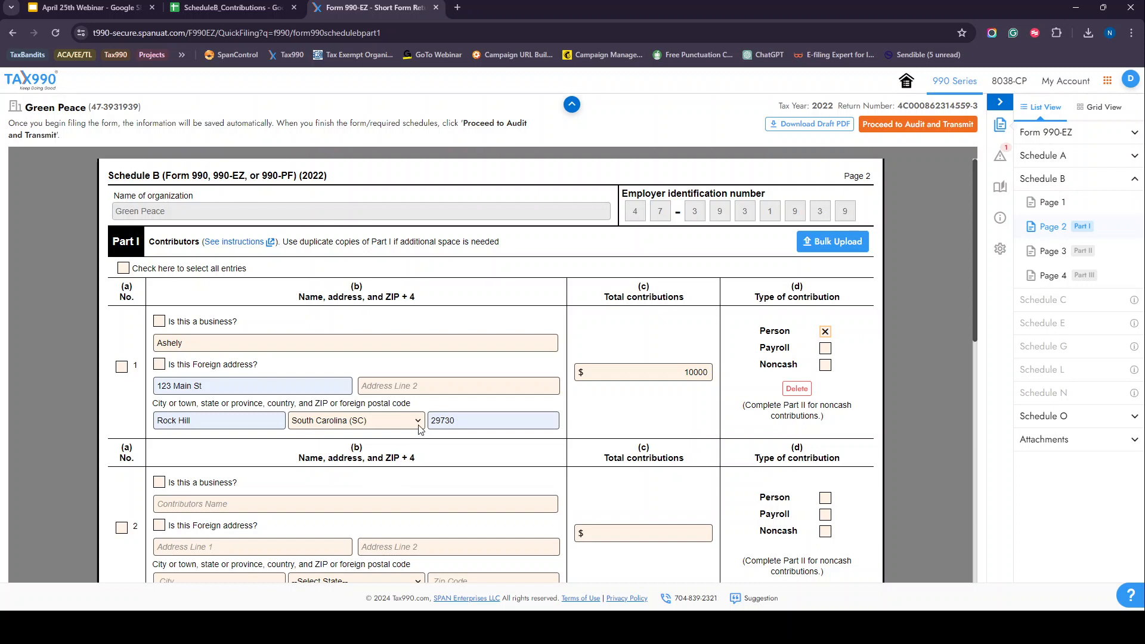
{"action": "left_click", "coordinate": [835, 241]}
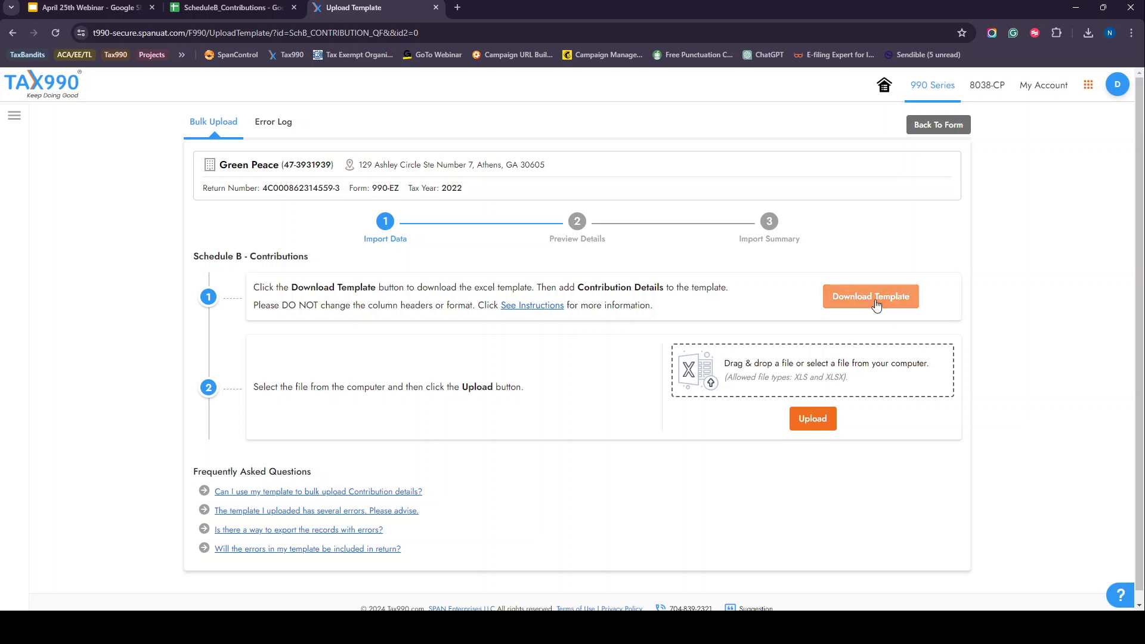
{"action": "left_click", "coordinate": [875, 301]}
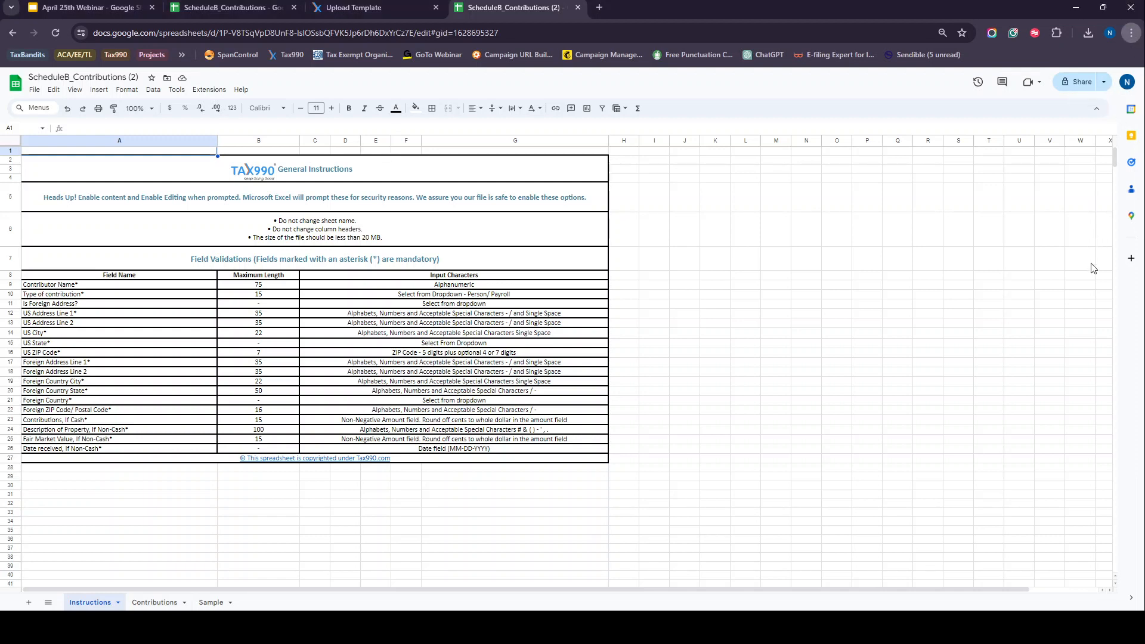
- Enlarge the Instructions sheet of ScheduleB_Contributions (2) and review its general instructions and field validations
{"action": "key", "text": "ctrl+plus"}
{"action": "key", "text": "ctrl+plus"}
{"action": "left_click", "coordinate": [816, 361]}
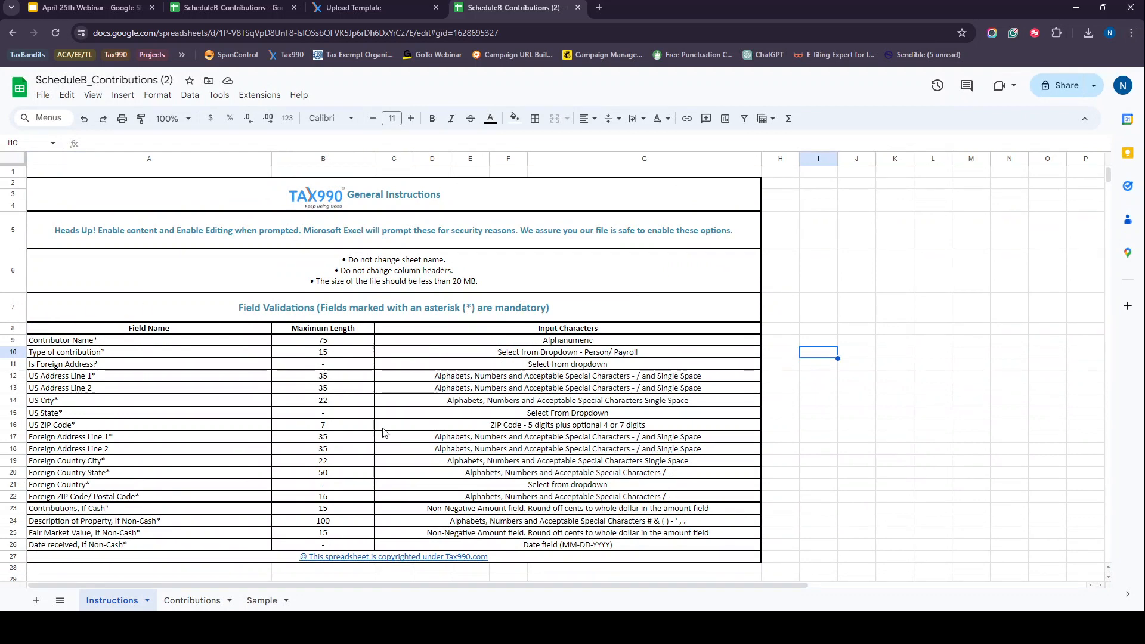
- Examine all columns of the blank Contributions sheet and the example entries in the Sample sheet
{"action": "left_click", "coordinate": [204, 603]}
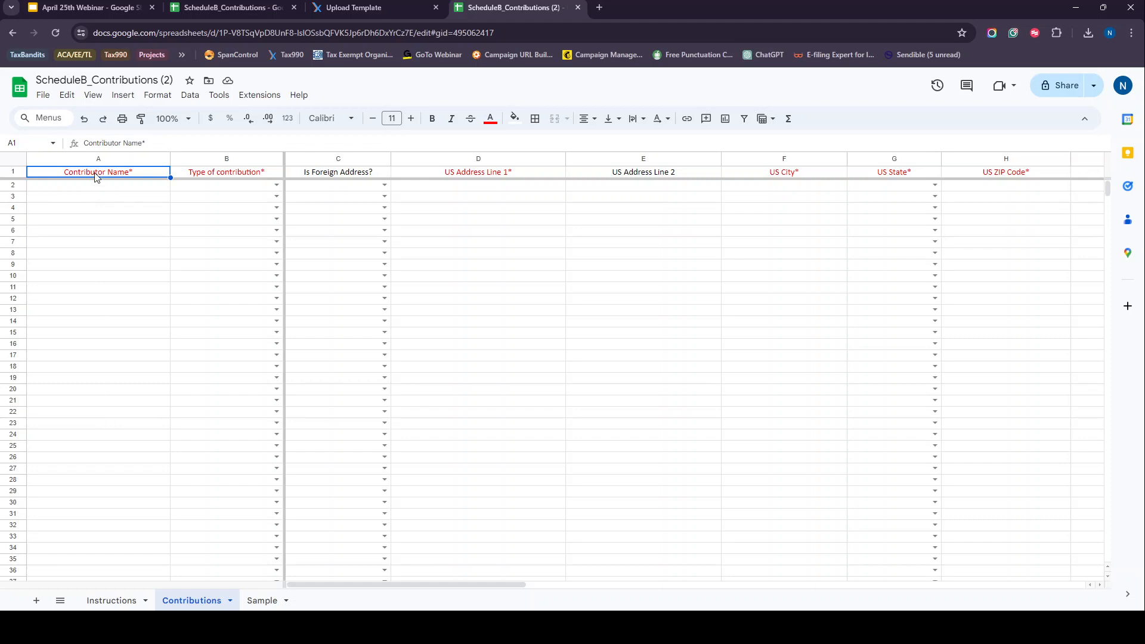
{"action": "left_click_drag", "start_coordinate": [95, 186], "coordinate": [87, 404]}
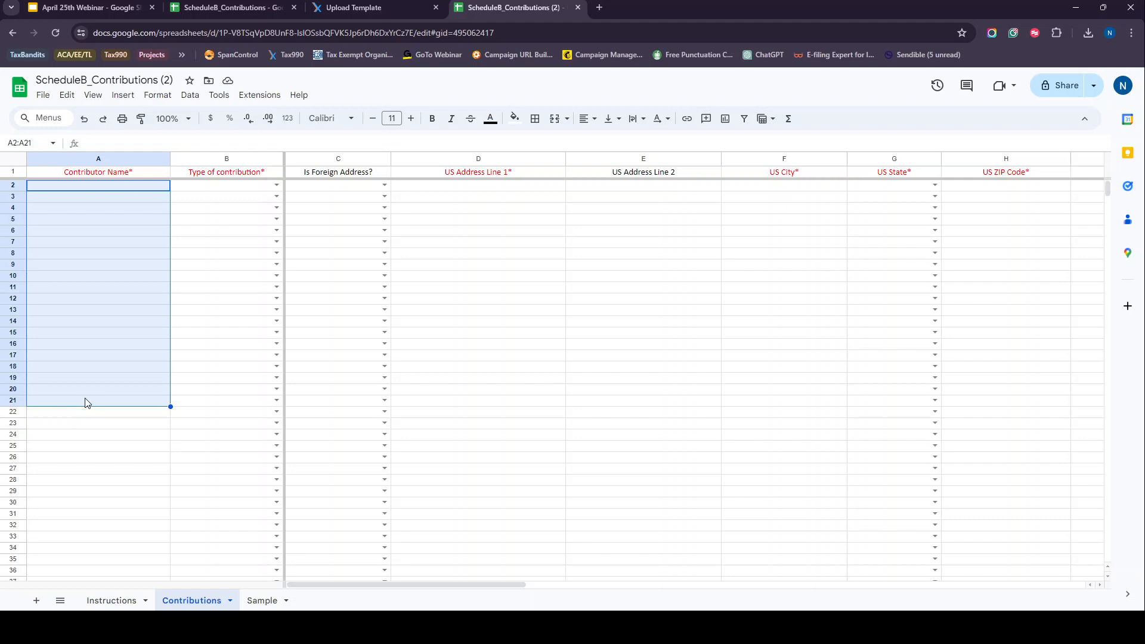
{"action": "left_click", "coordinate": [116, 429]}
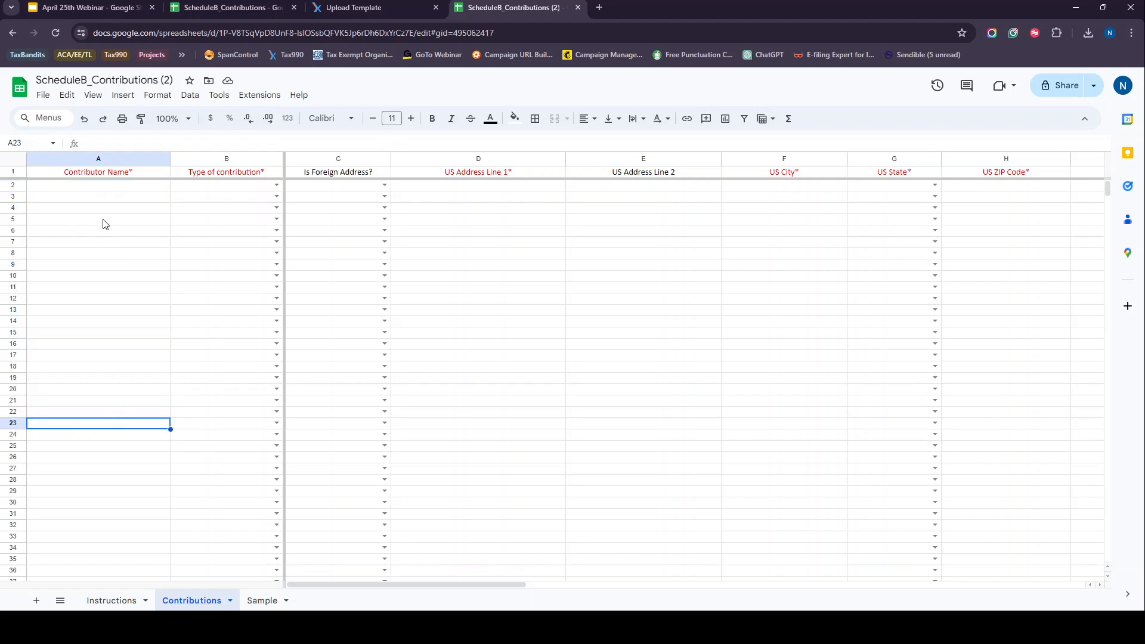
{"action": "left_click", "coordinate": [106, 223]}
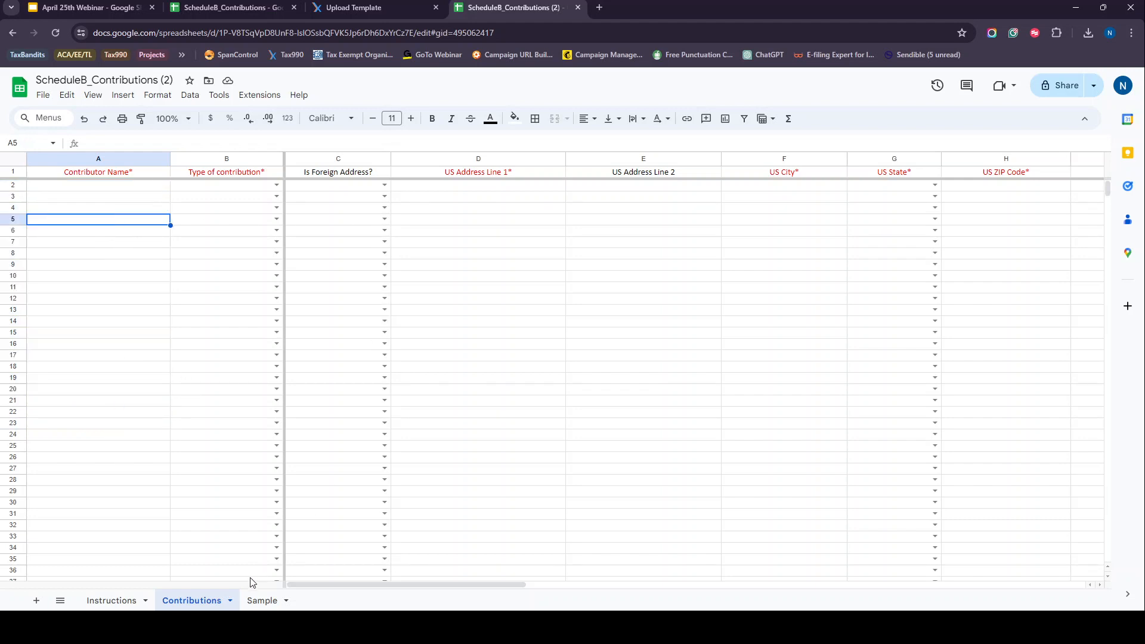
{"action": "left_click_drag", "start_coordinate": [313, 585], "coordinate": [409, 585]}
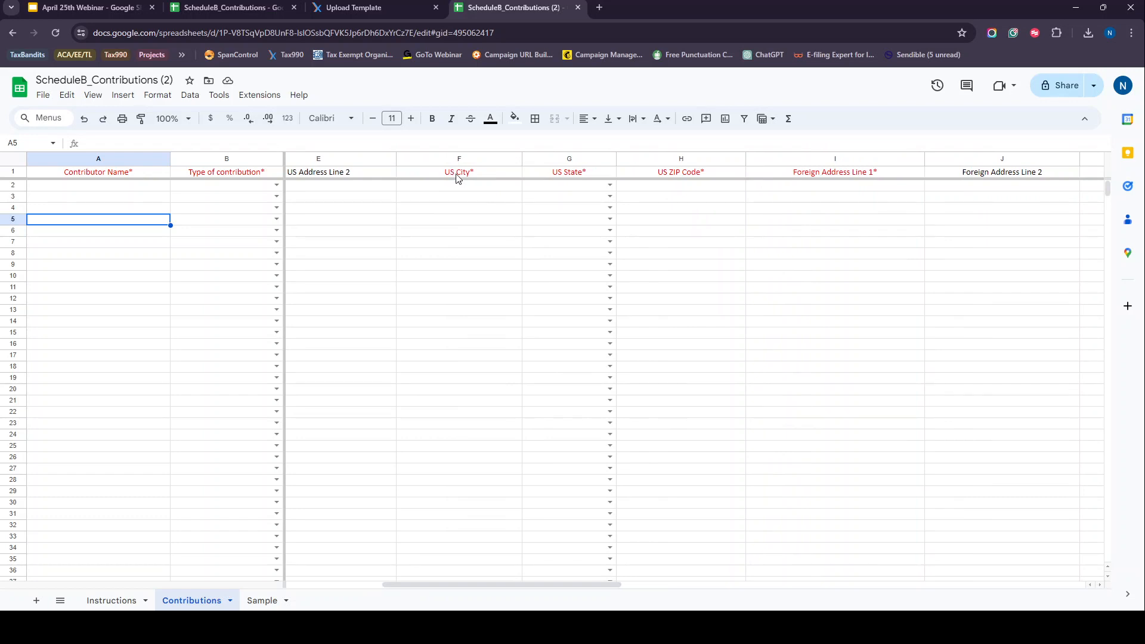
{"action": "left_click_drag", "start_coordinate": [496, 587], "coordinate": [893, 583]}
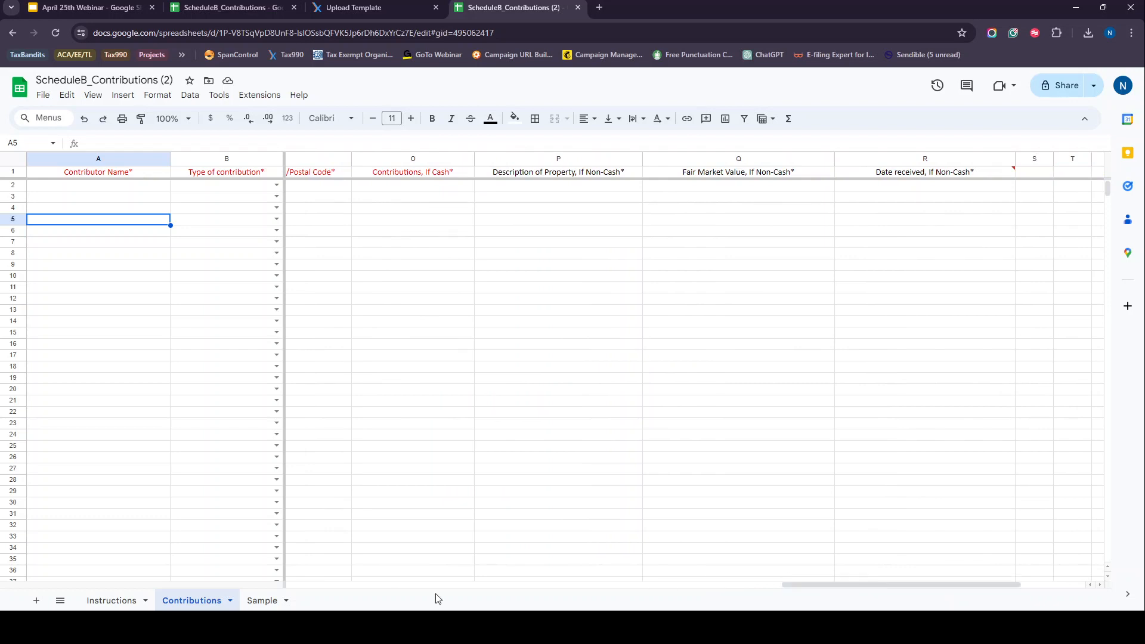
{"action": "left_click", "coordinate": [259, 601]}
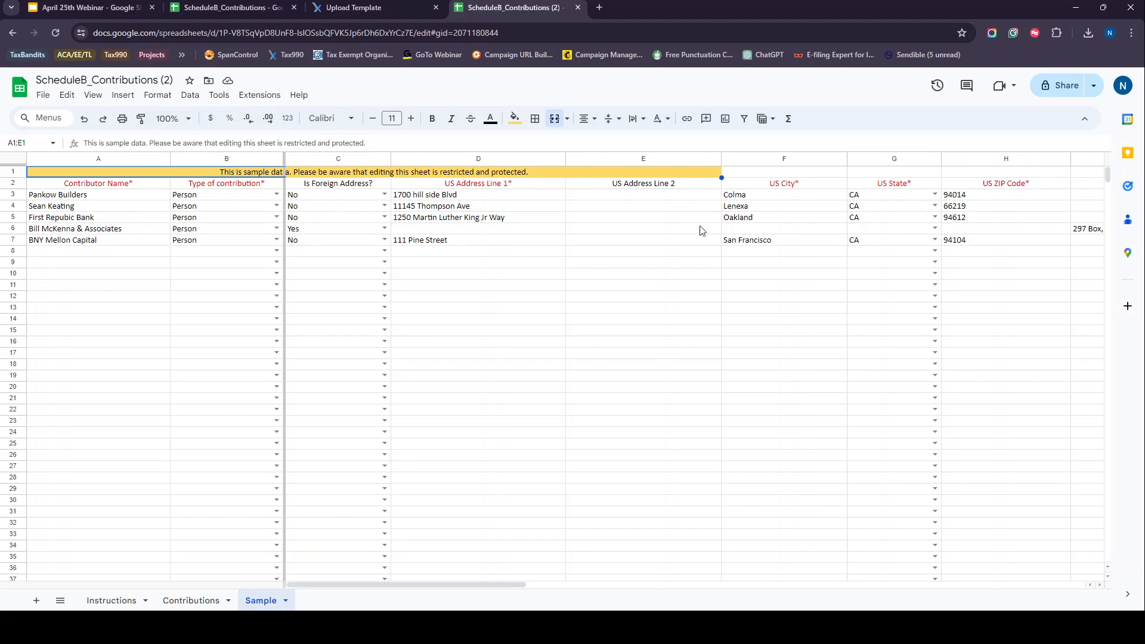
{"action": "left_click_drag", "start_coordinate": [500, 585], "coordinate": [938, 575]}
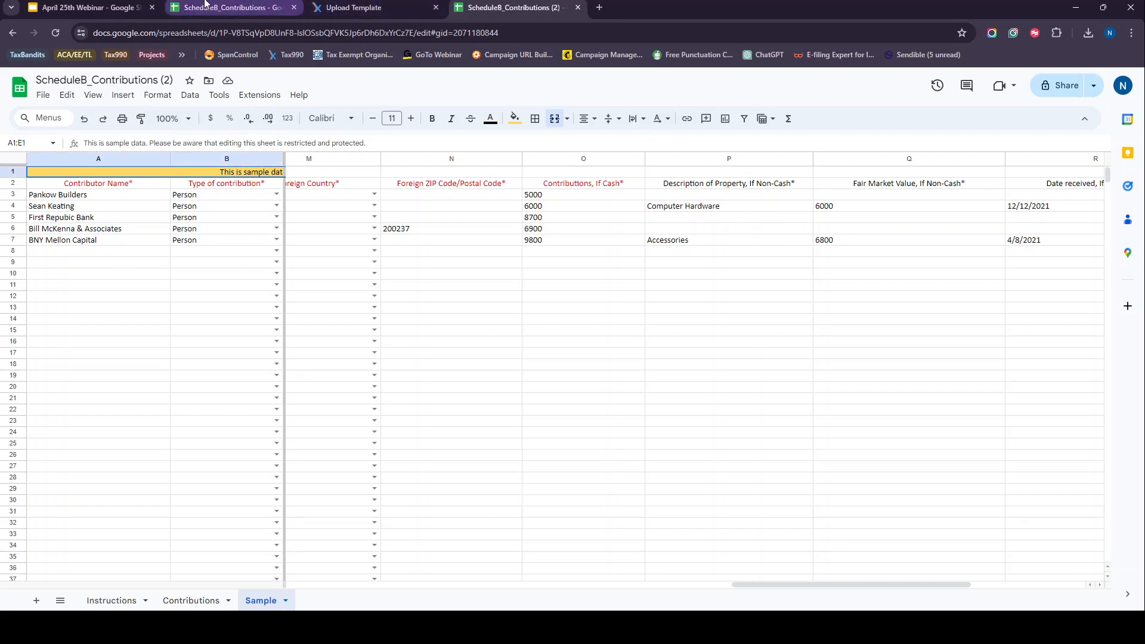
- Switch to the prefilled ScheduleB_Contributions spreadsheet and enter a new contributor's name in cell A12
{"action": "left_click", "coordinate": [204, 4]}
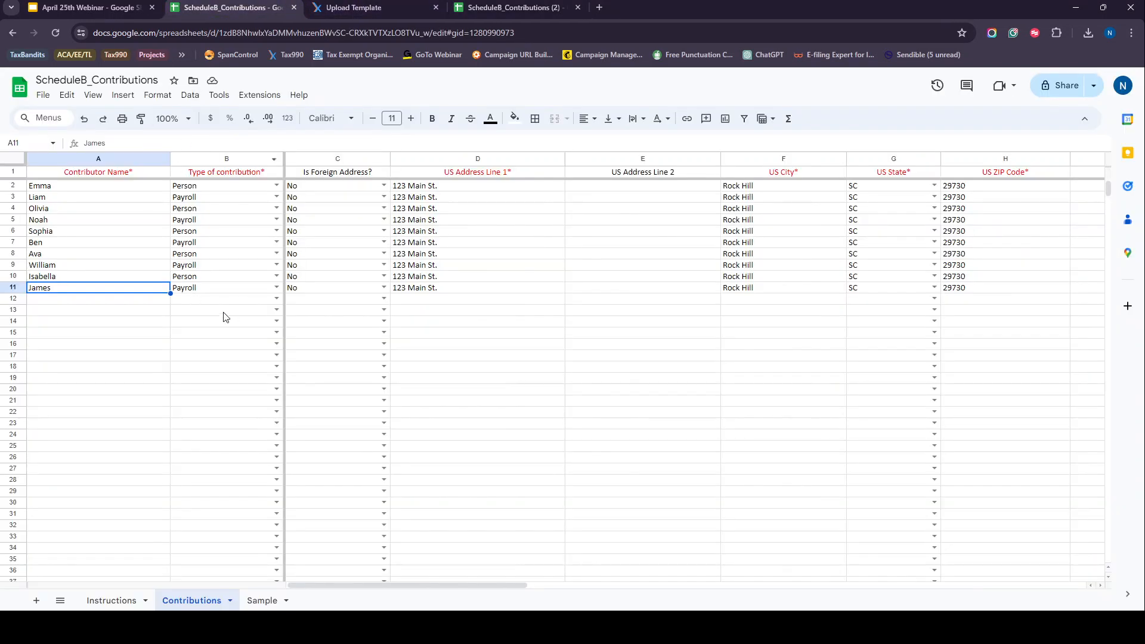
{"action": "left_click", "coordinate": [148, 303]}
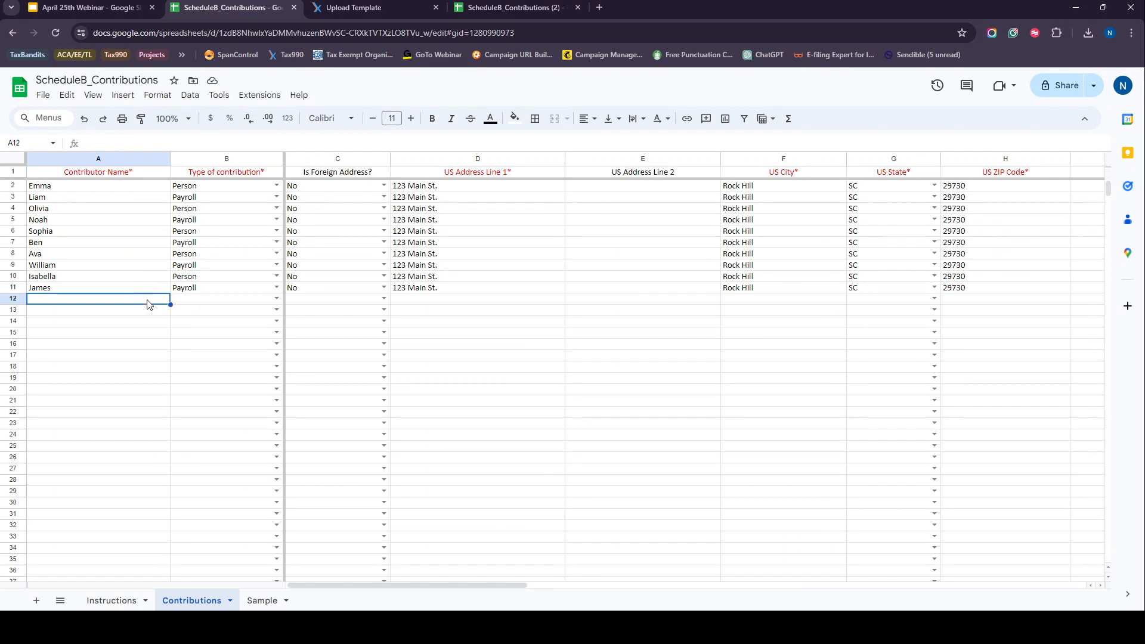
{"action": "type", "text": "Melissa"}
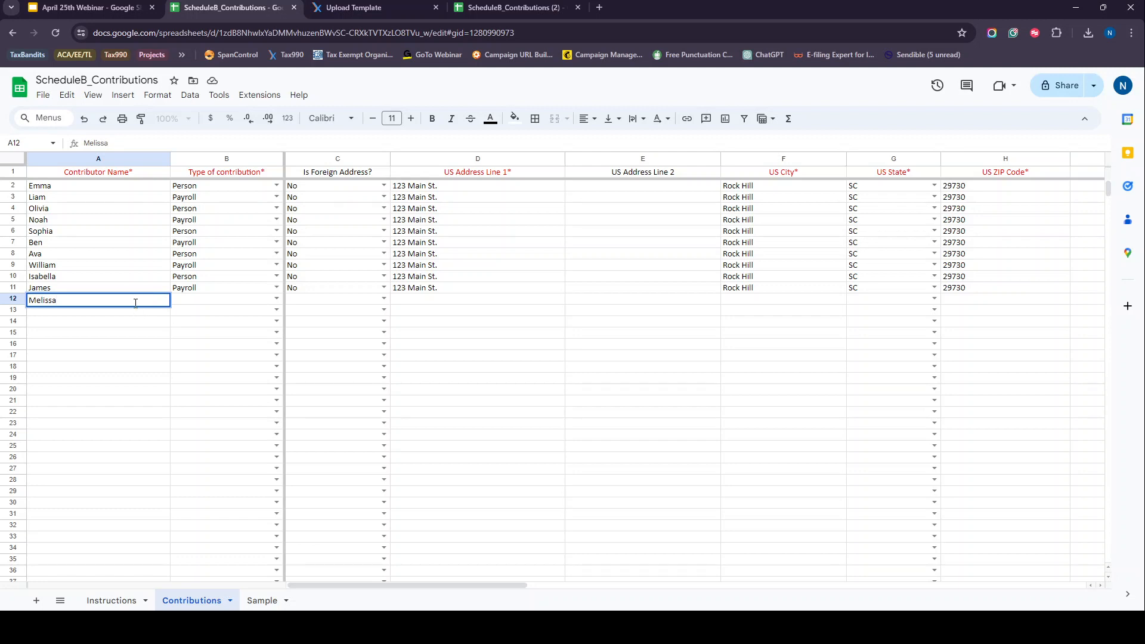
- Set the new contributor's type of contribution in row 12 to Person and Is Foreign Address to No
{"action": "left_click", "coordinate": [216, 304]}
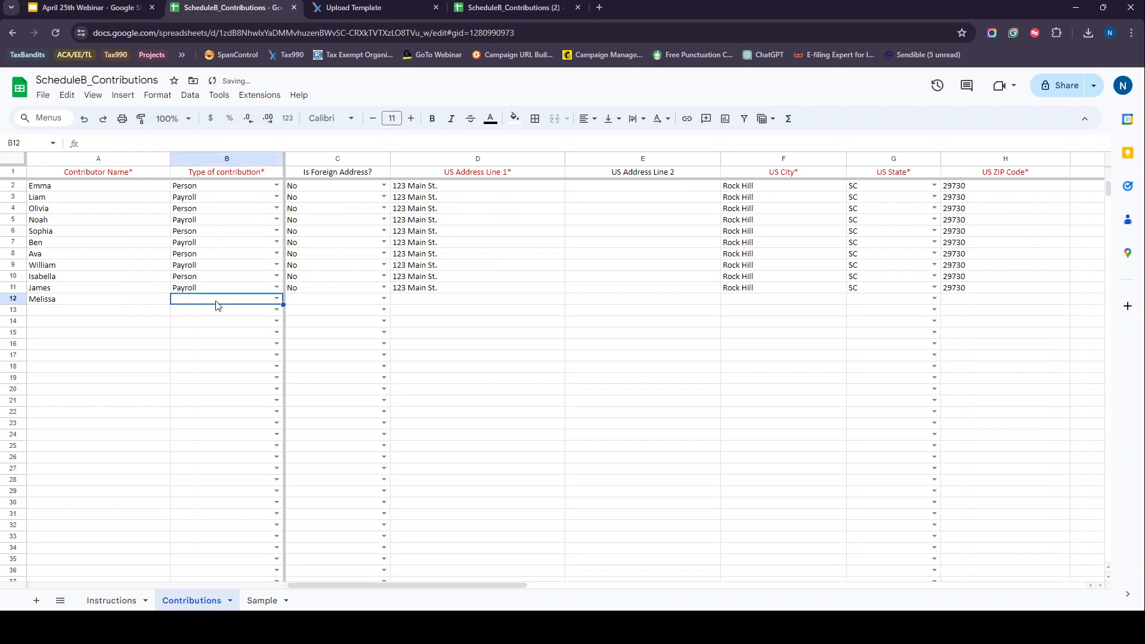
{"action": "left_click", "coordinate": [277, 300]}
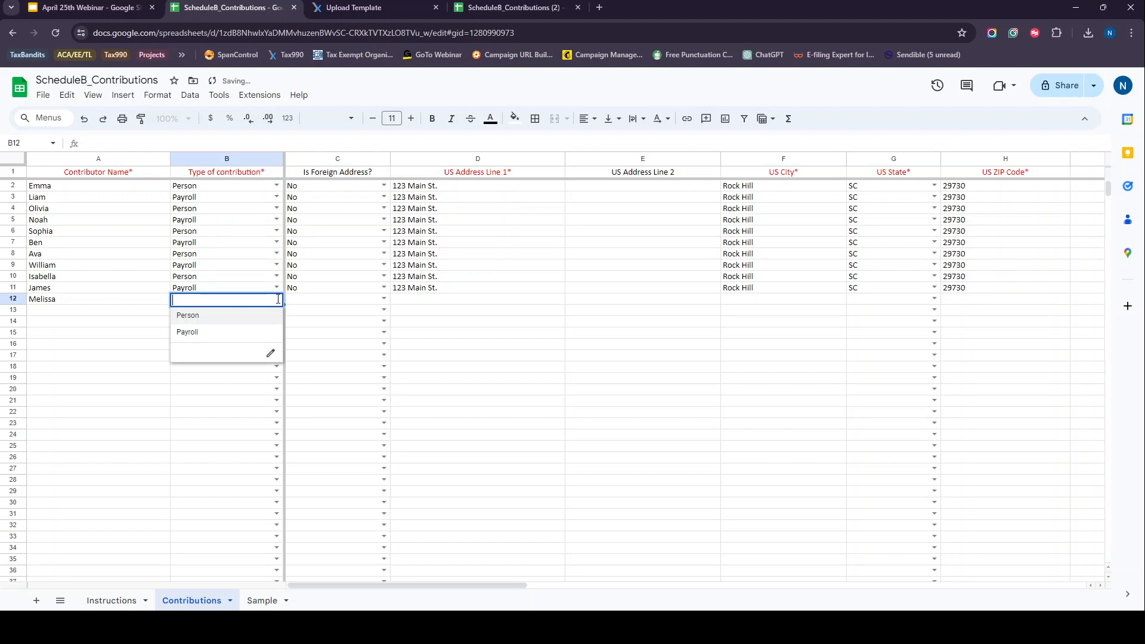
{"action": "left_click", "coordinate": [249, 317]}
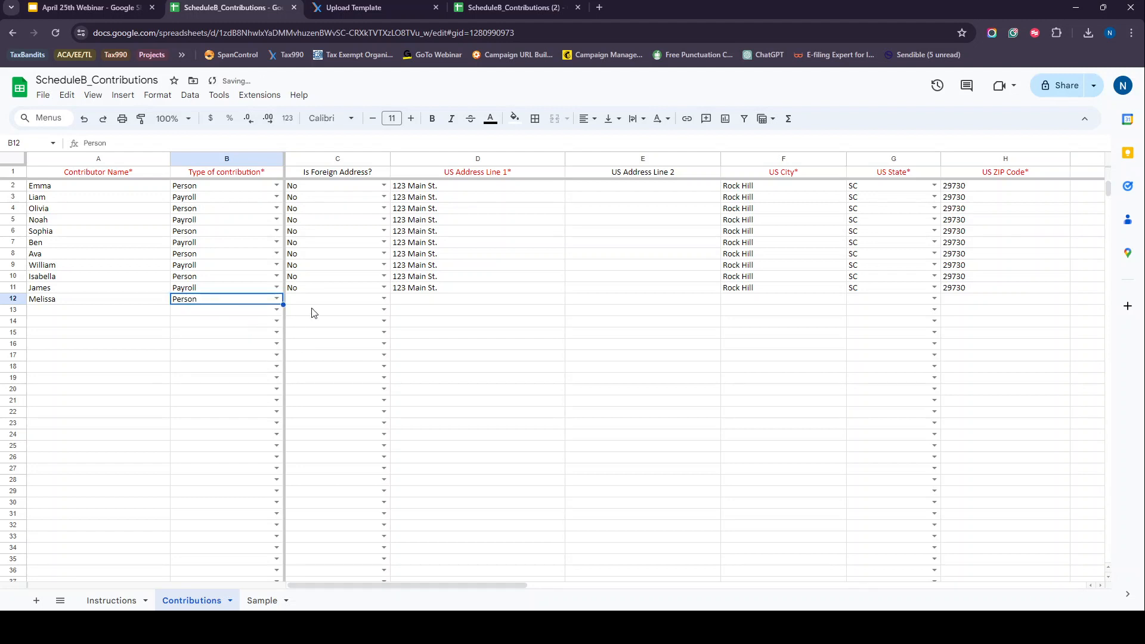
{"action": "left_click", "coordinate": [382, 299]}
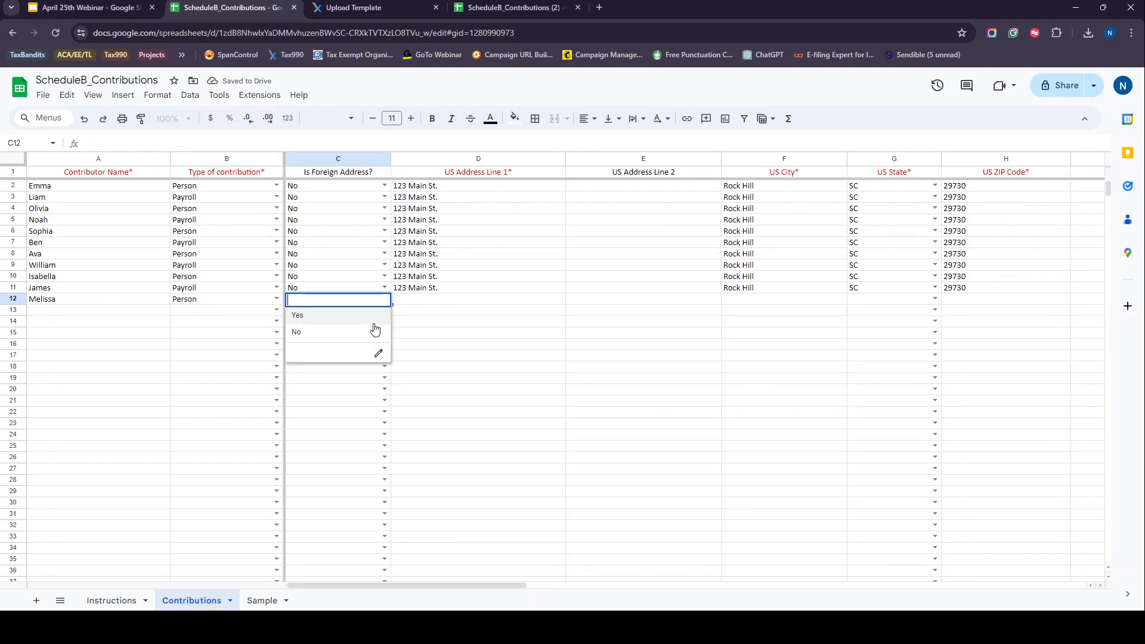
{"action": "left_click", "coordinate": [359, 334]}
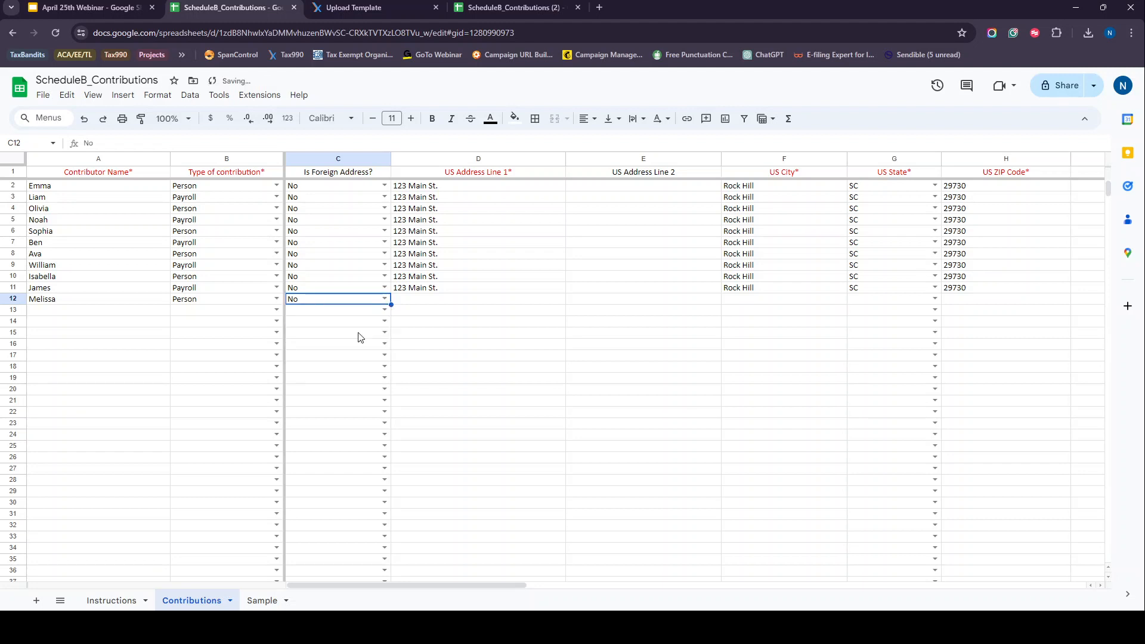
- Copy the US Address Line 1 from row 11 into cell D12 for the new contributor
{"action": "left_click", "coordinate": [418, 300]}
{"action": "left_click", "coordinate": [418, 290]}
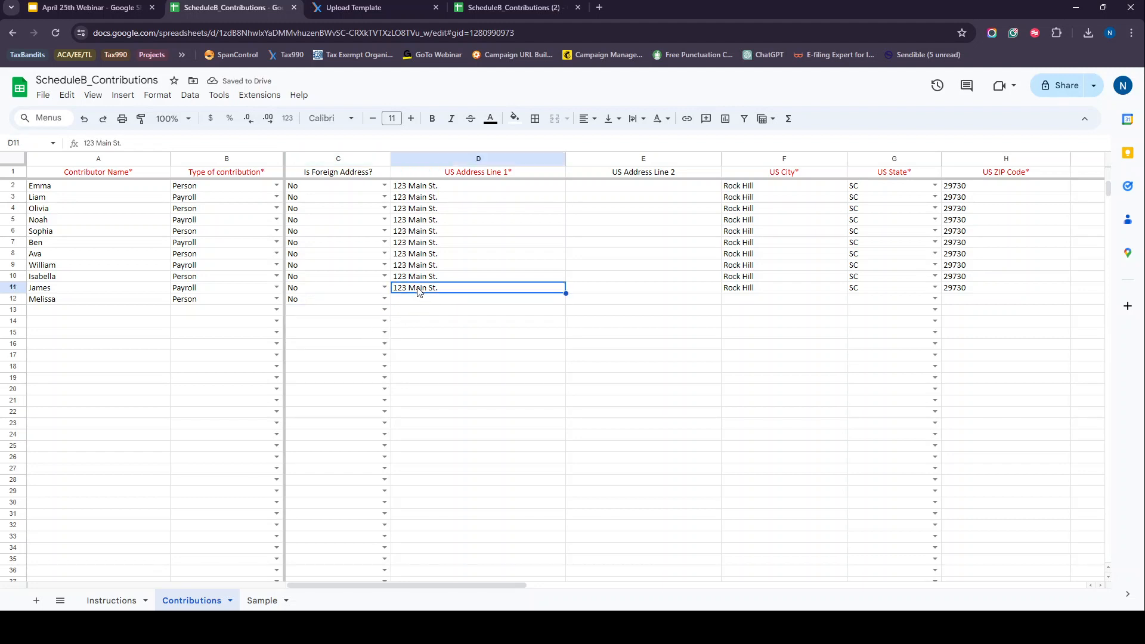
{"action": "key", "text": "ctrl+c"}
{"action": "left_click", "coordinate": [417, 300]}
{"action": "key", "text": "ctrl+v"}
{"action": "left_click_drag", "start_coordinate": [418, 310], "coordinate": [418, 320]}
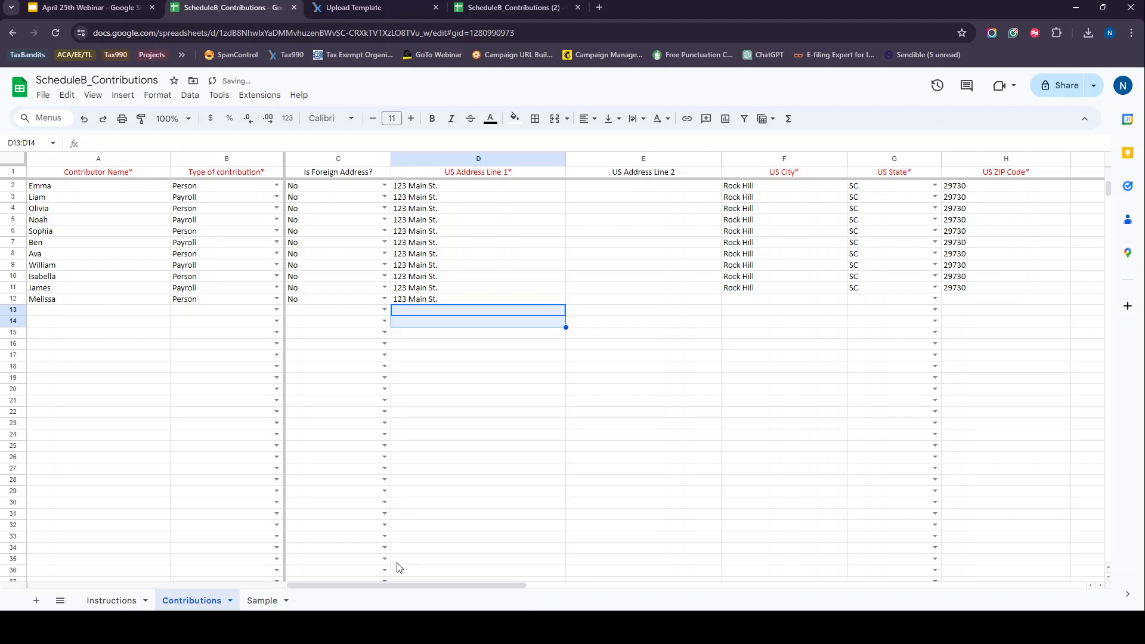
- Copy the US City from row 11 into cell F12 for the new contributor
{"action": "left_click", "coordinate": [442, 423]}
{"action": "left_click_drag", "start_coordinate": [427, 590], "coordinate": [516, 590]}
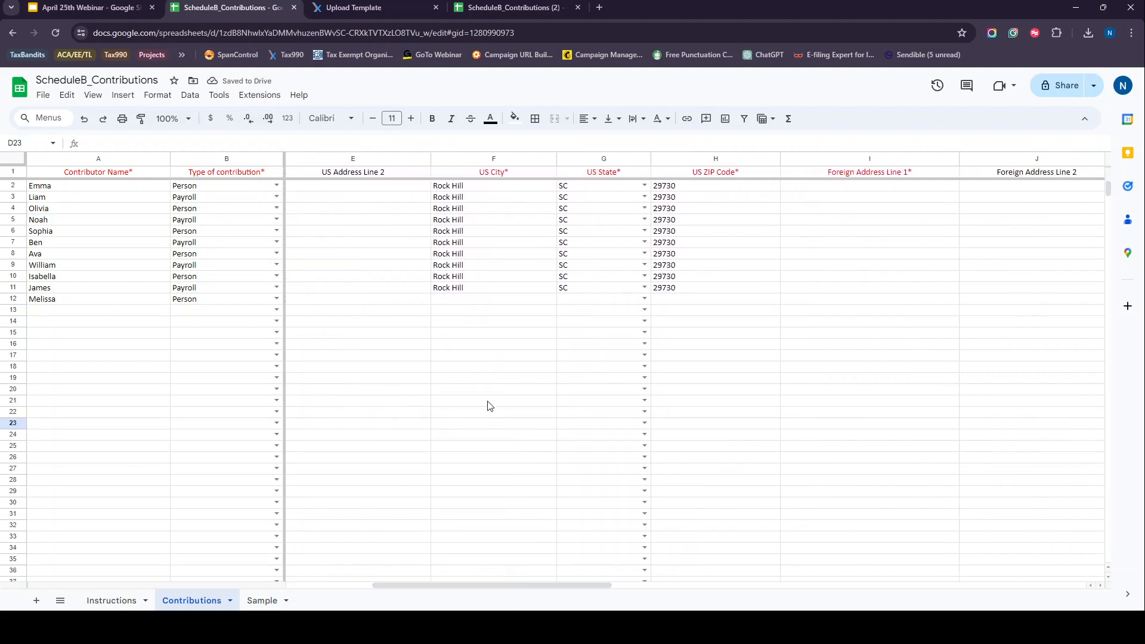
{"action": "left_click", "coordinate": [452, 289]}
{"action": "key", "text": "ctrl+c"}
{"action": "left_click", "coordinate": [451, 300]}
{"action": "key", "text": "ctrl+v"}
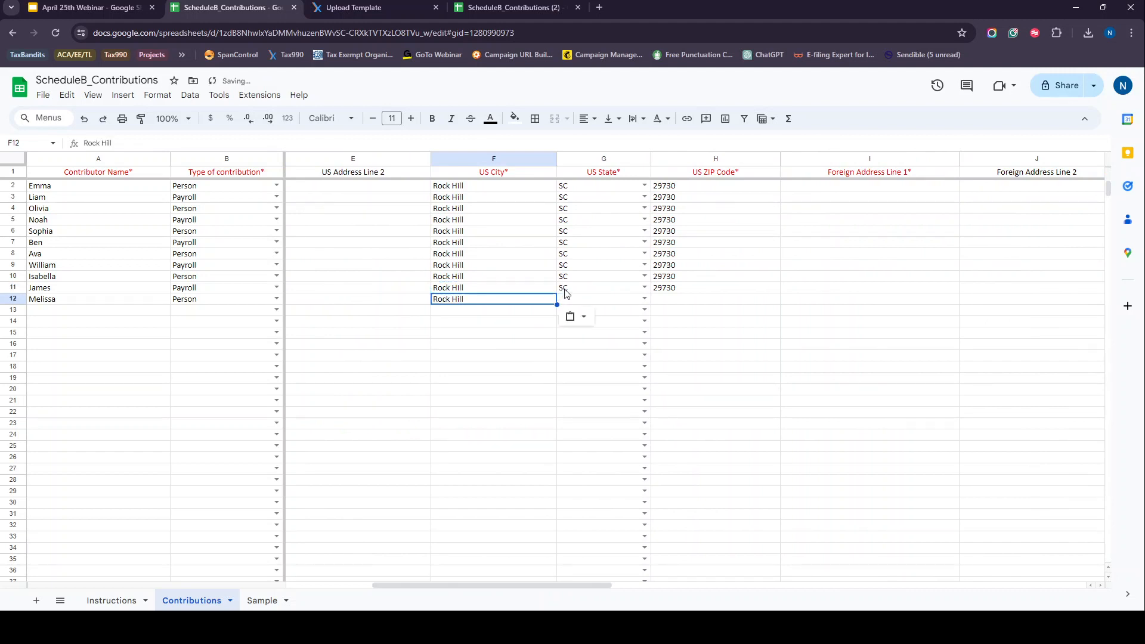
- Copy the US State and US ZIP Code from row 11 into cells G12 and H12 for the new contributor
{"action": "left_click", "coordinate": [567, 289]}
{"action": "key", "text": "ctrl+c"}
{"action": "left_click", "coordinate": [572, 299]}
{"action": "key", "text": "ctrl+v"}
{"action": "left_click", "coordinate": [678, 290]}
{"action": "key", "text": "ctrl+c"}
{"action": "left_click", "coordinate": [678, 299]}
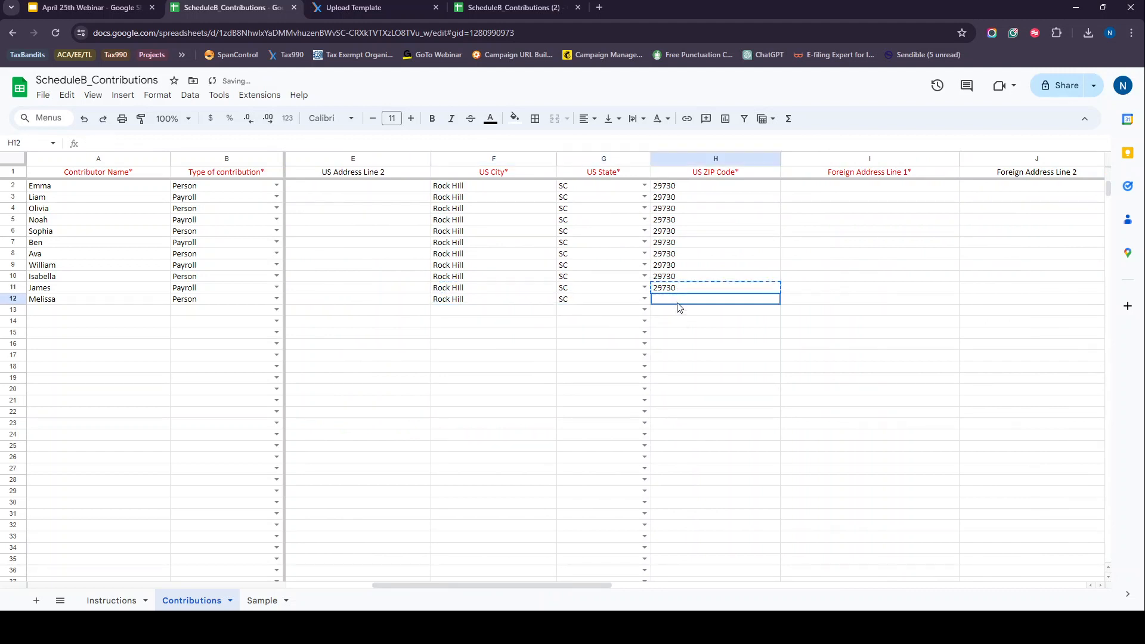
{"action": "key", "text": "ctrl+v"}
- Enter 4500 as the new contributor's cash contribution in cell O12
{"action": "left_click_drag", "start_coordinate": [576, 587], "coordinate": [483, 583]}
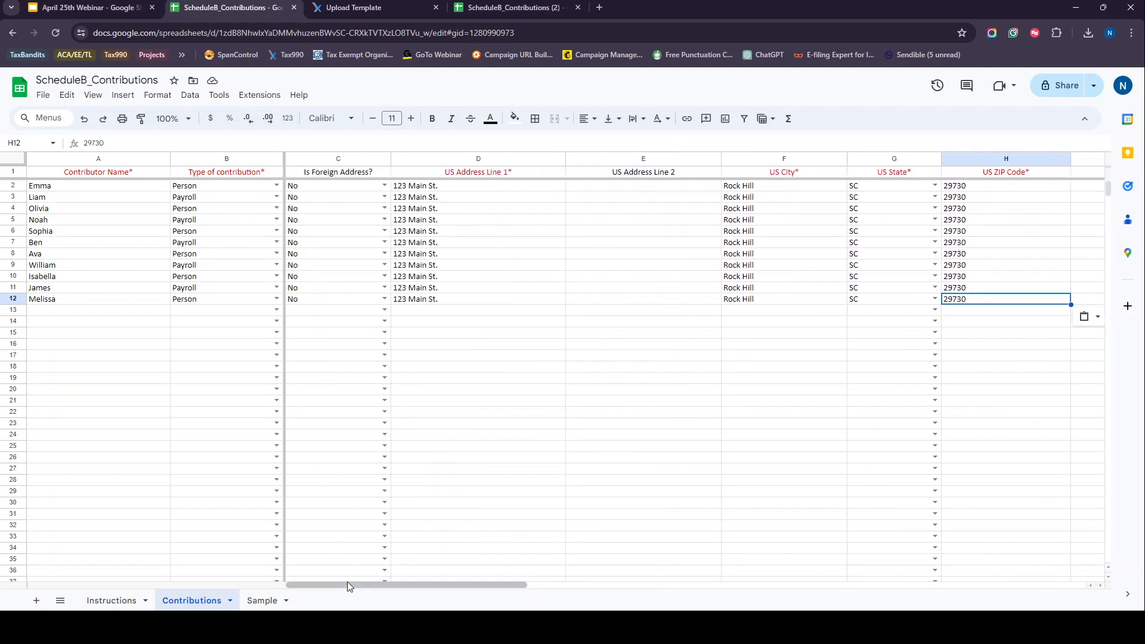
{"action": "left_click_drag", "start_coordinate": [347, 584], "coordinate": [562, 587]}
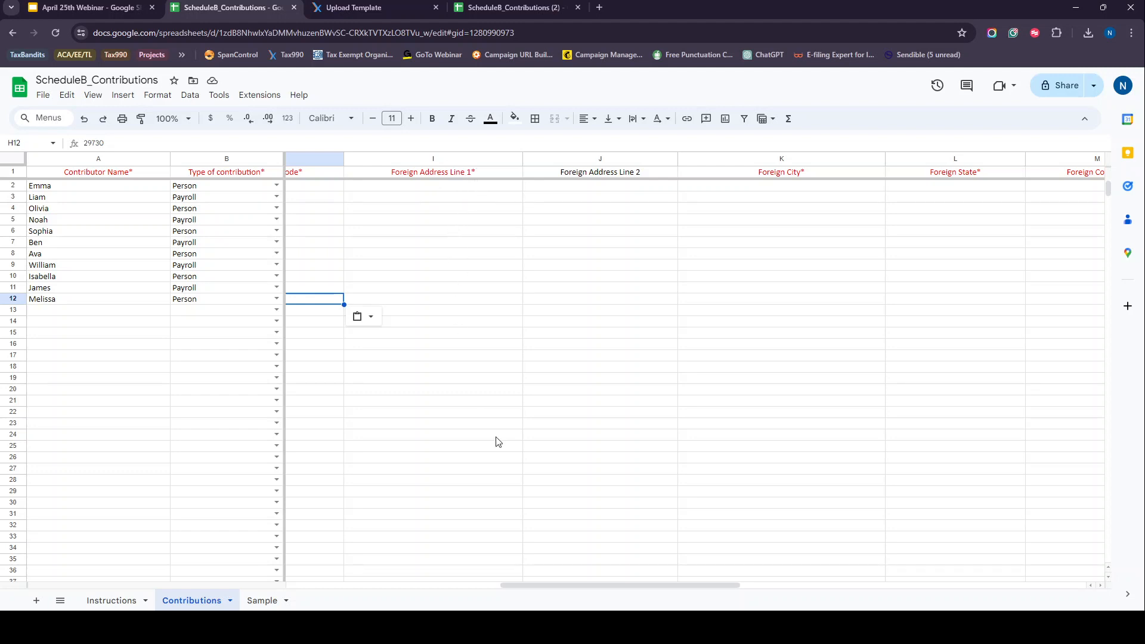
{"action": "left_click_drag", "start_coordinate": [589, 586], "coordinate": [800, 596]}
{"action": "left_click", "coordinate": [625, 305]}
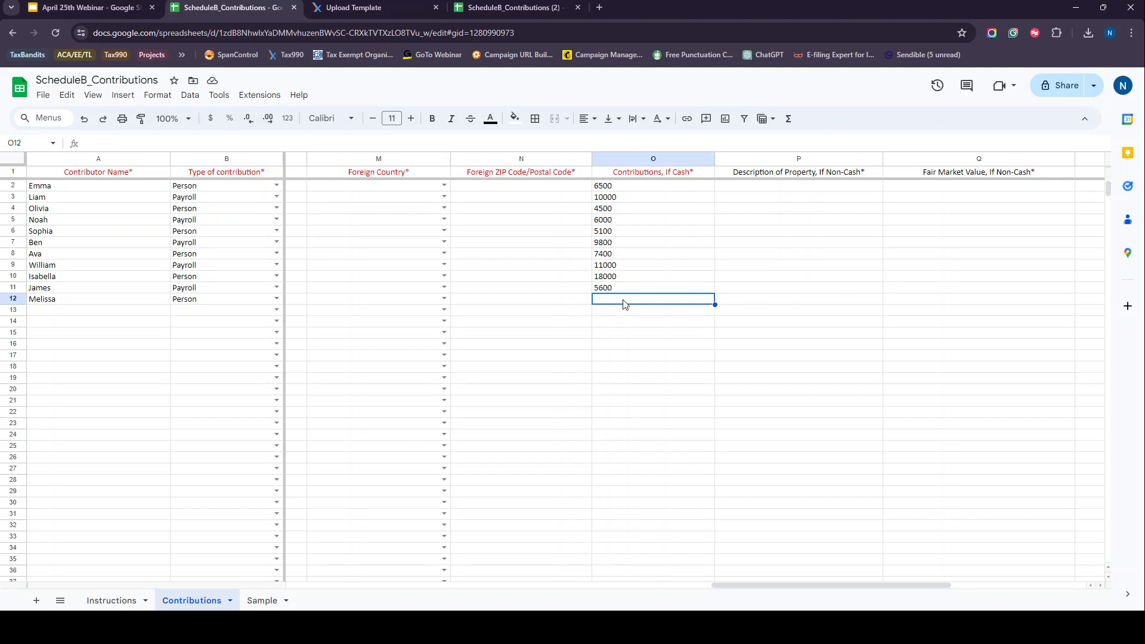
{"action": "type", "text": "45"}
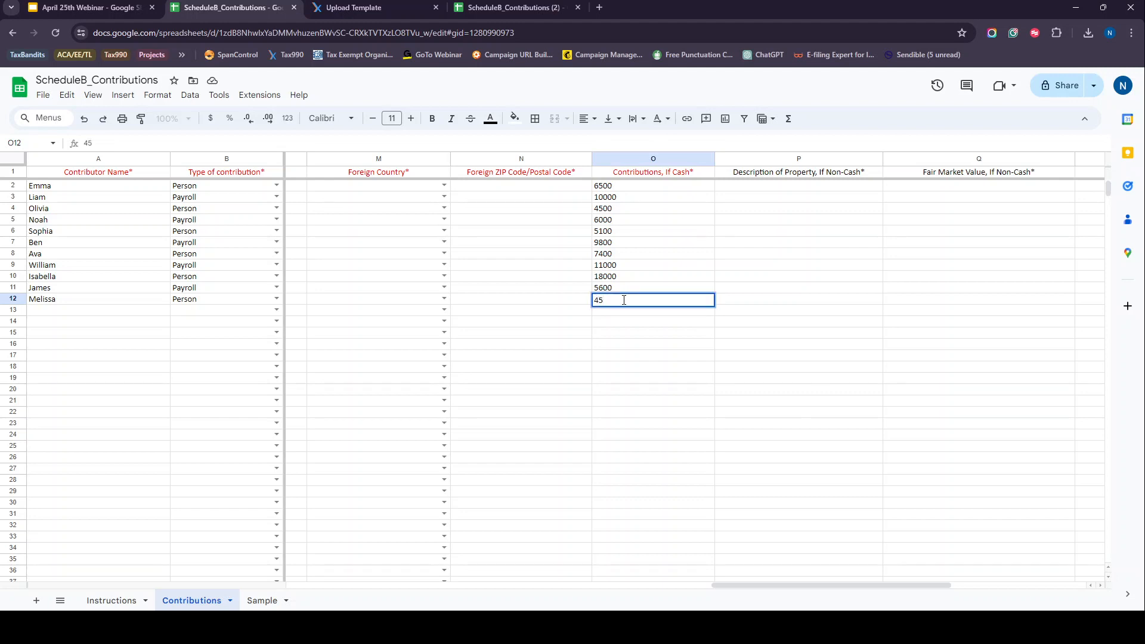
{"action": "type", "text": "00"}
{"action": "left_click", "coordinate": [620, 322]}
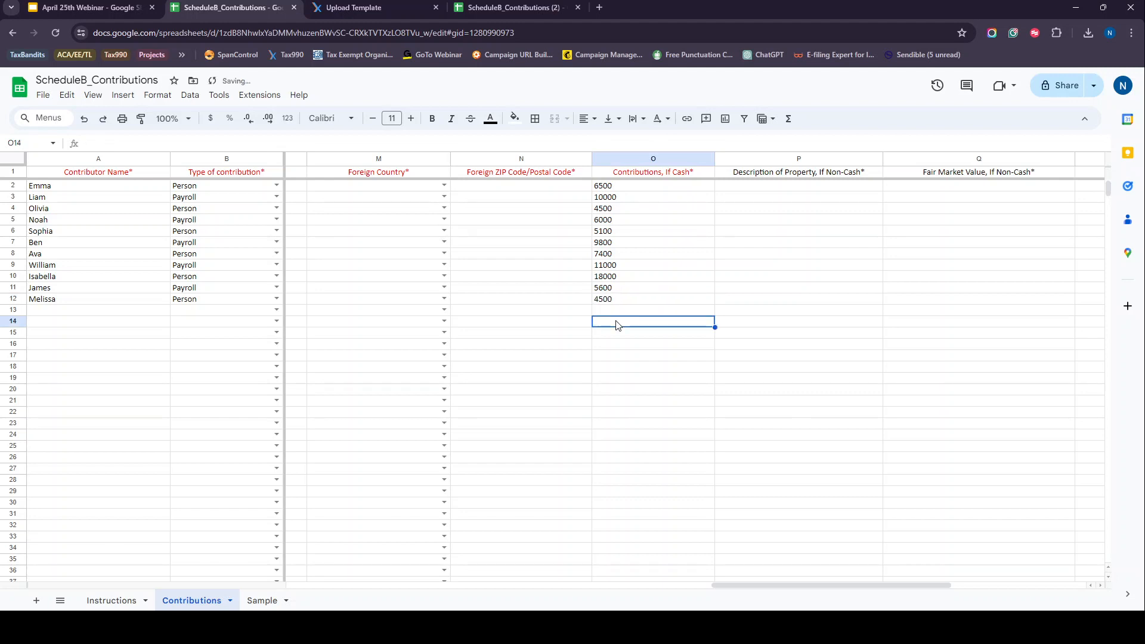
- Download the completed ScheduleB_Contributions spreadsheet as a Microsoft Excel (.xlsx) file
{"action": "left_click_drag", "start_coordinate": [832, 584], "coordinate": [374, 599]}
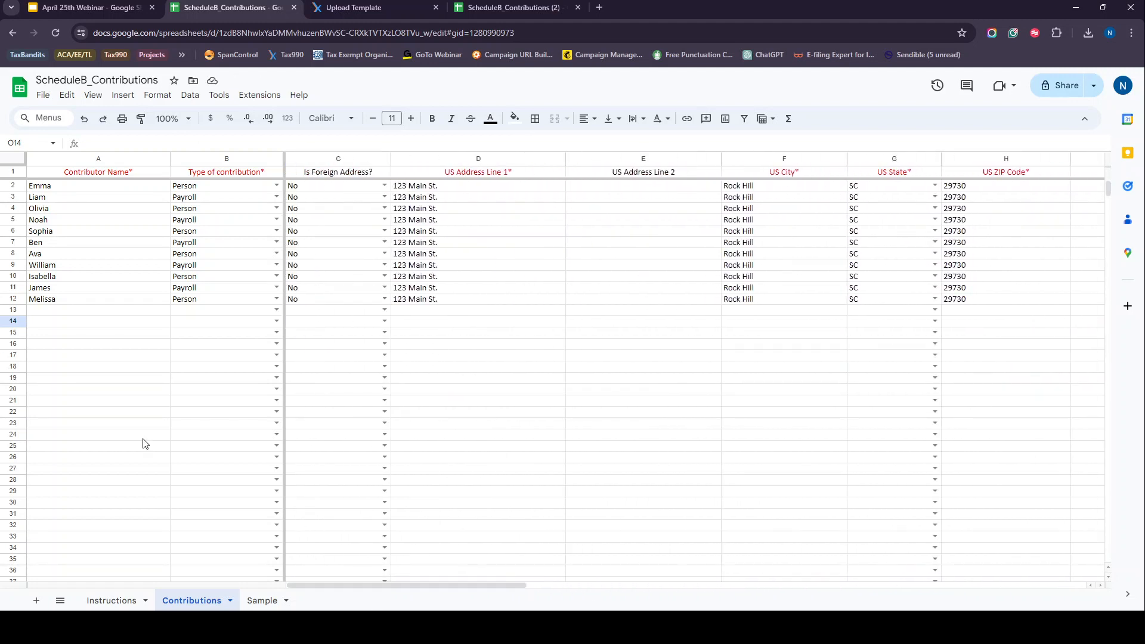
{"action": "left_click", "coordinate": [43, 95]}
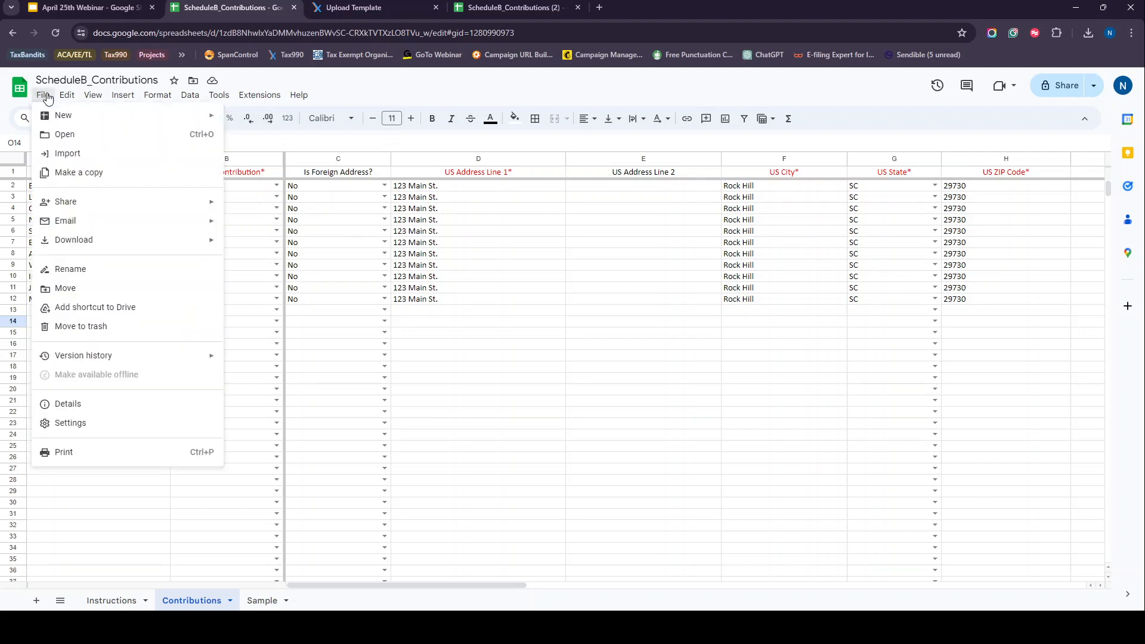
{"action": "mouse_move", "coordinate": [84, 241]}
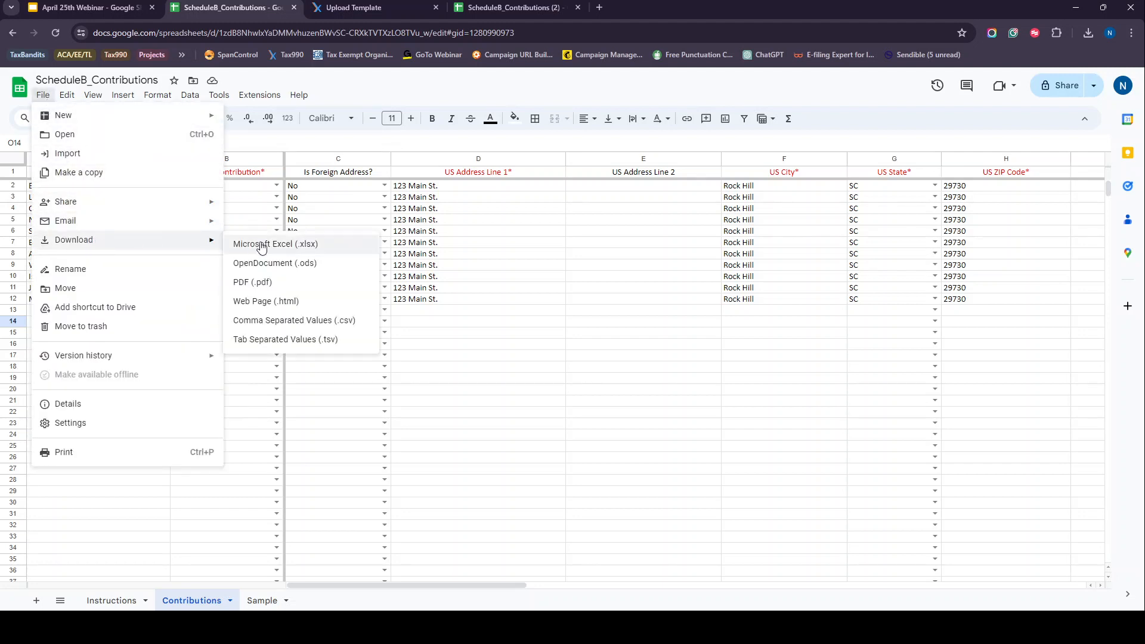
{"action": "left_click", "coordinate": [262, 246]}
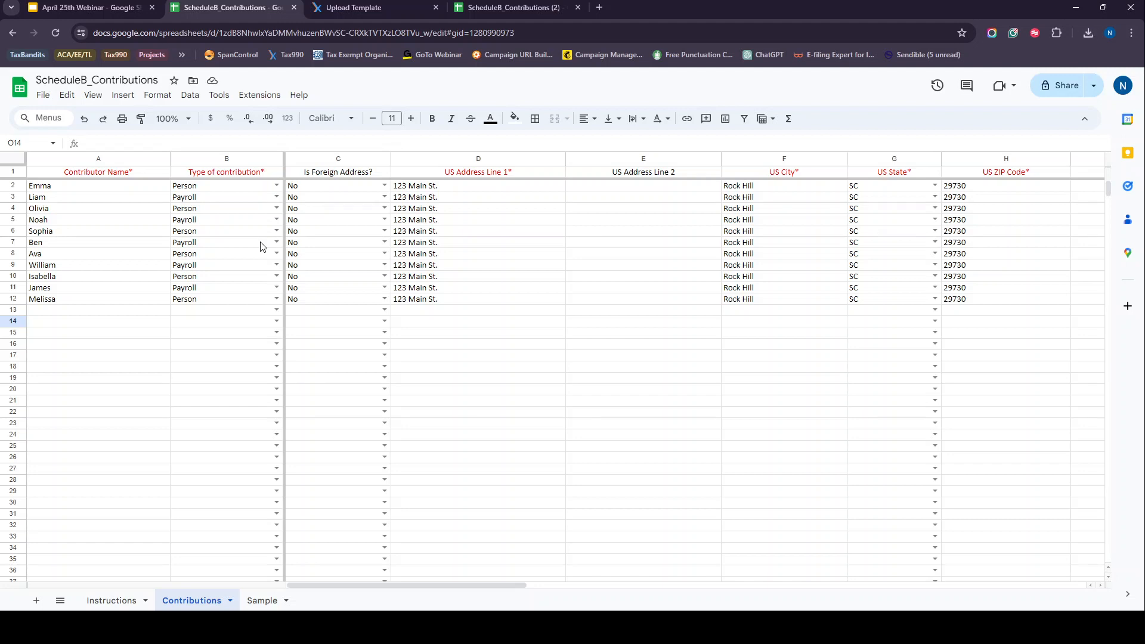
- Switch to the Tax990 bulk upload page and upload the downloaded file ScheduleB_Contributions (3).xlsx for Schedule B contributions
{"action": "left_click", "coordinate": [373, 6]}
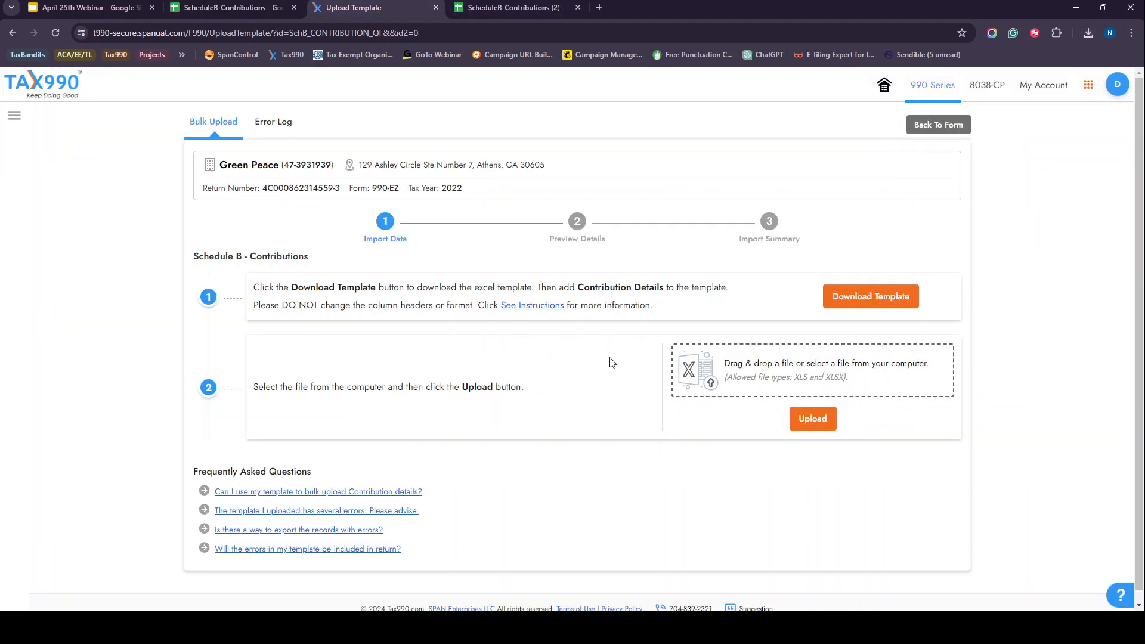
{"action": "left_click", "coordinate": [1083, 32]}
{"action": "left_click_drag", "start_coordinate": [978, 86], "coordinate": [806, 374]}
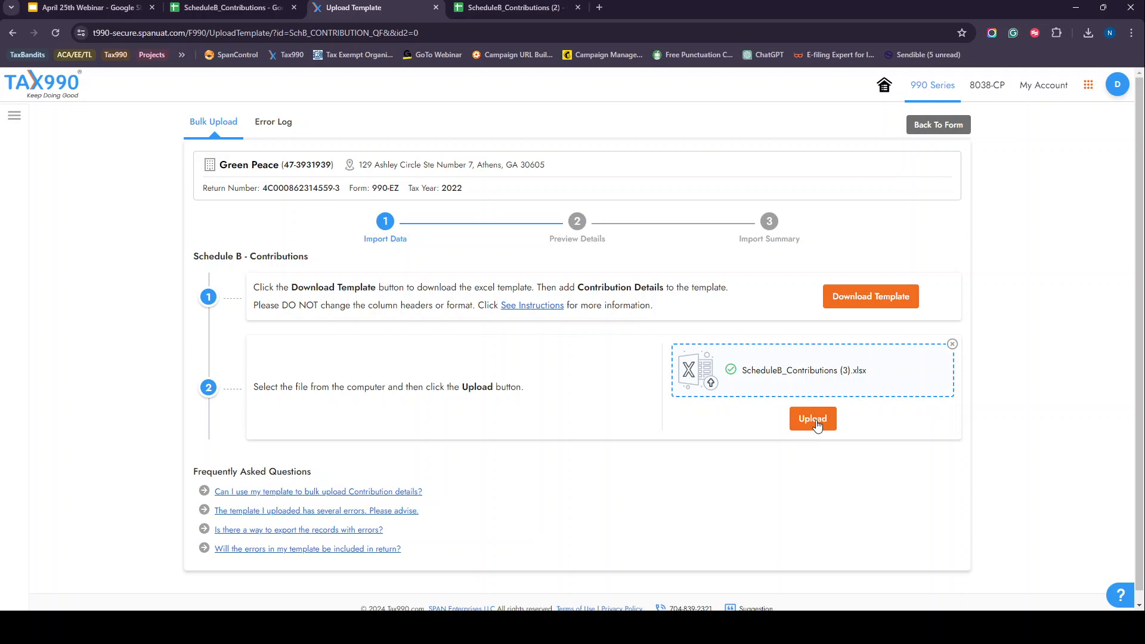
{"action": "left_click", "coordinate": [814, 420]}
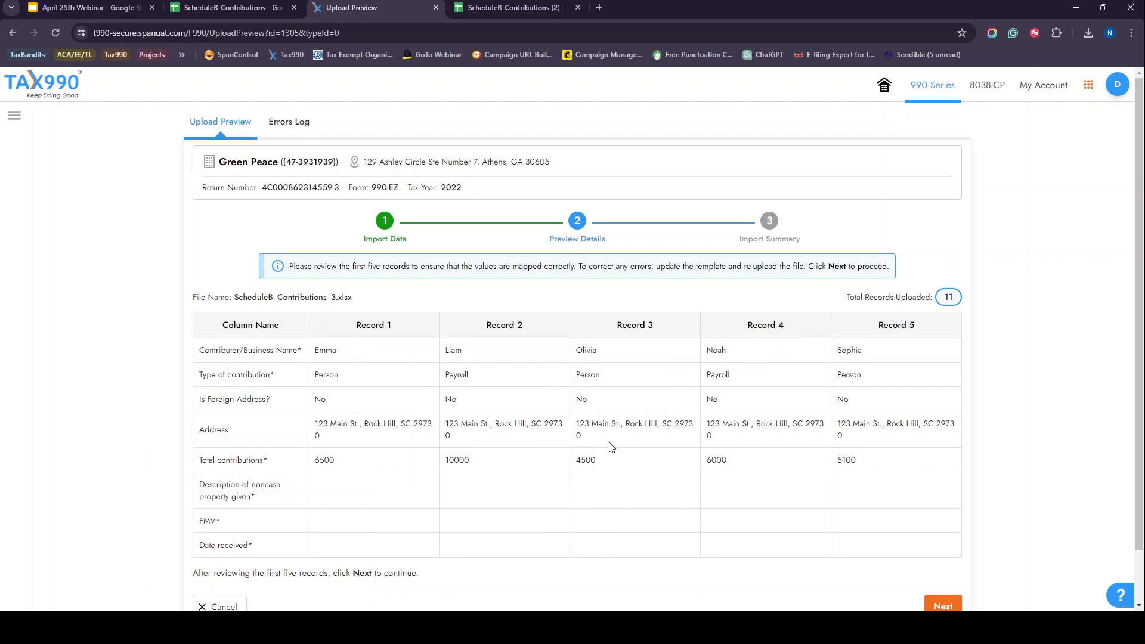
- Review the preview of the first five records, proceed with the import, and view the records with errors
{"action": "scroll", "coordinate": [611, 447], "scroll_direction": "down", "scroll_amount": 1}
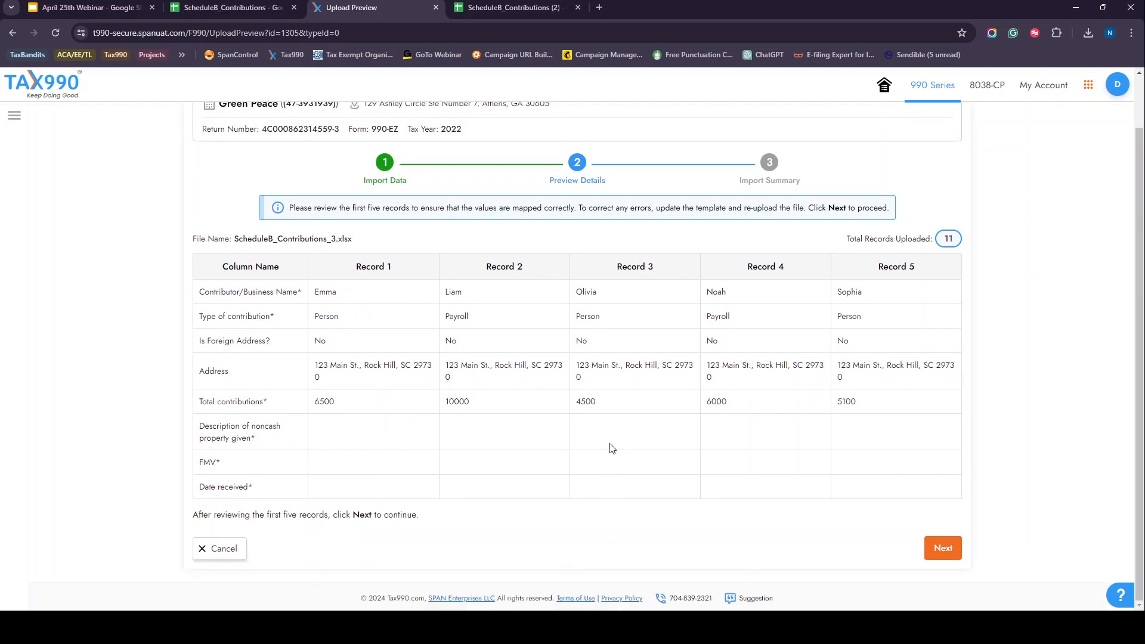
{"action": "scroll", "coordinate": [607, 447], "scroll_direction": "up", "scroll_amount": 1}
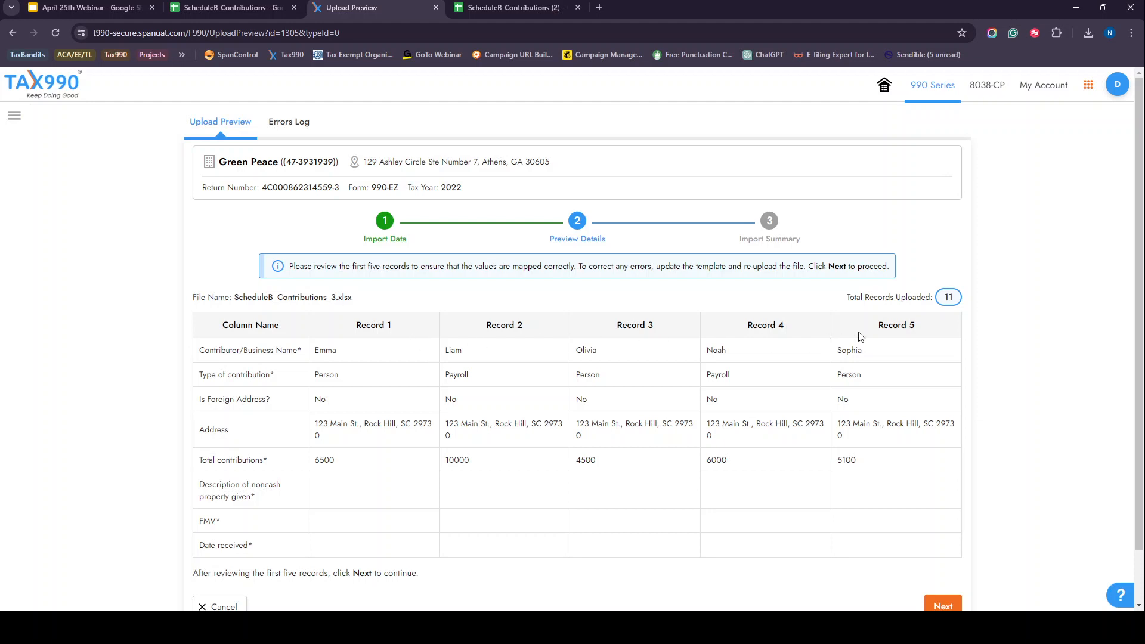
{"action": "scroll", "coordinate": [844, 503], "scroll_direction": "down", "scroll_amount": 1}
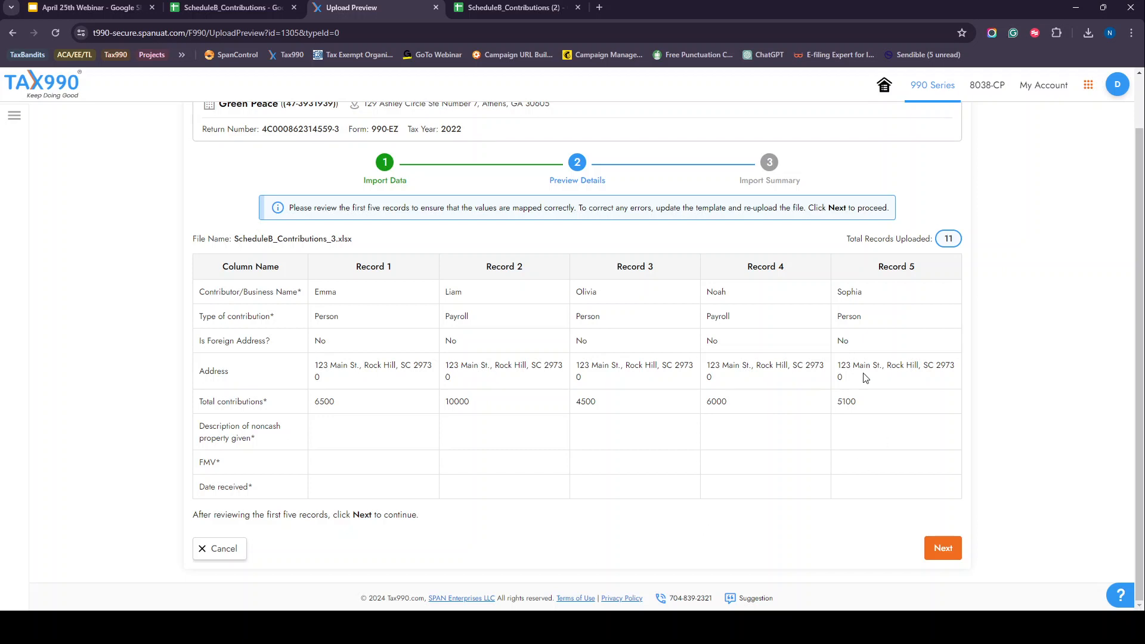
{"action": "left_click", "coordinate": [944, 549]}
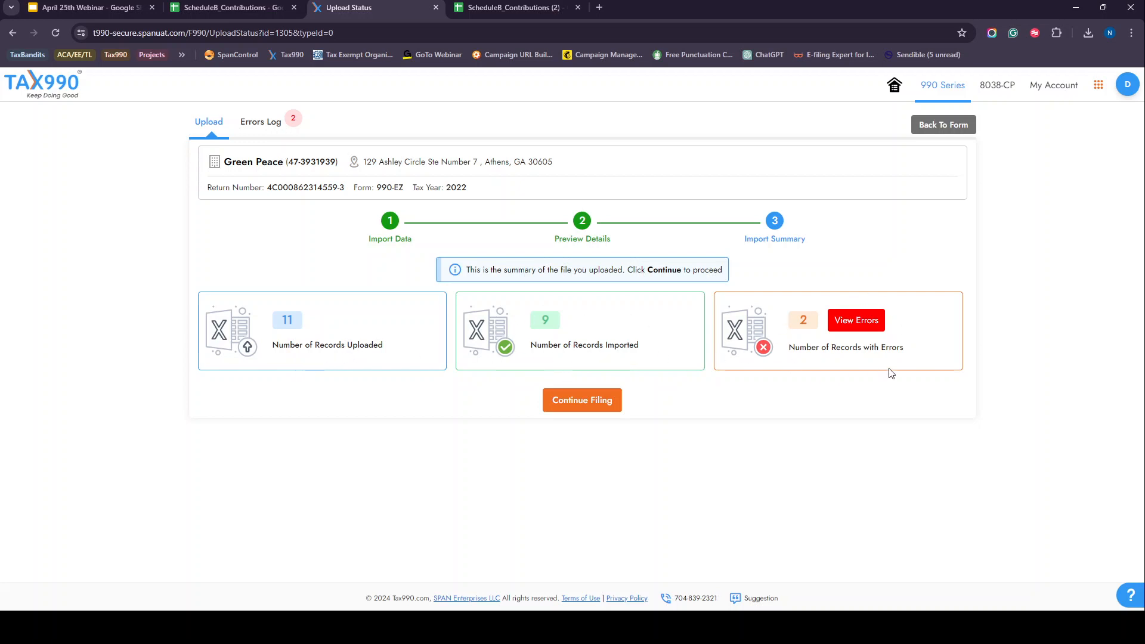
{"action": "left_click", "coordinate": [868, 330]}
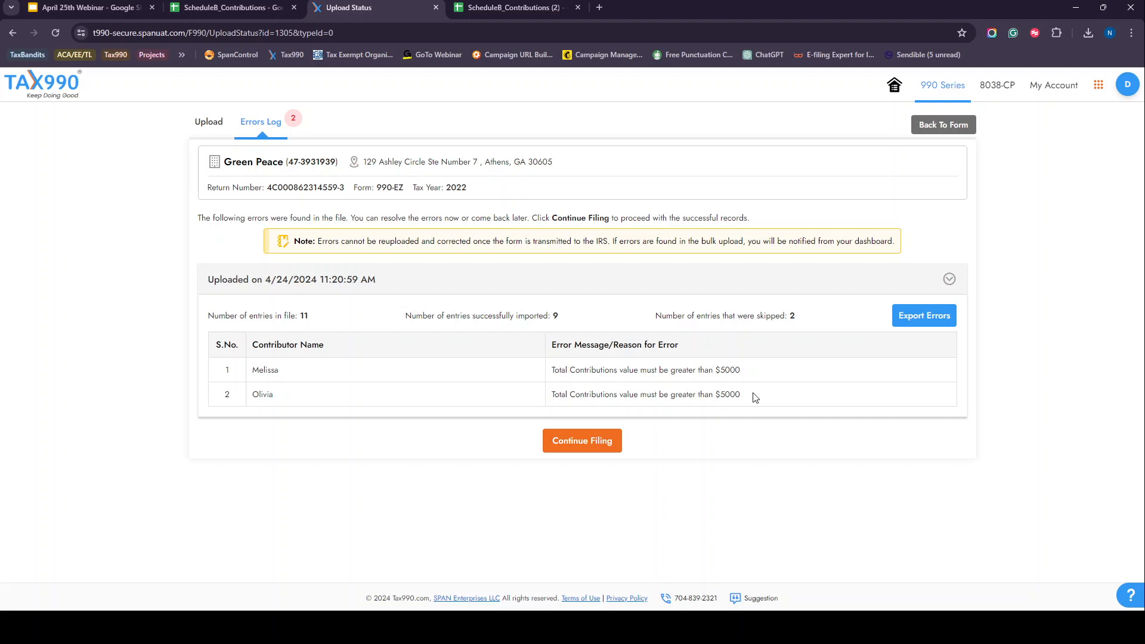
- Continue filing to check the imported contributors in Schedule B Part I and add a blank row after the last entry
{"action": "left_click", "coordinate": [583, 444]}
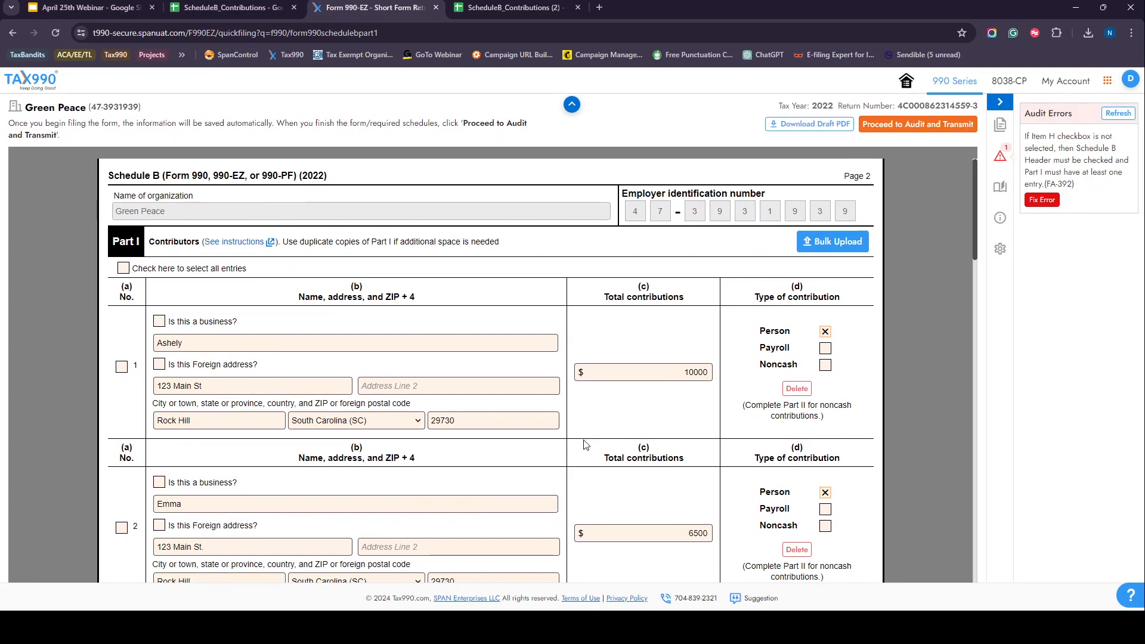
{"action": "scroll", "coordinate": [584, 442], "scroll_direction": "down", "scroll_amount": 7}
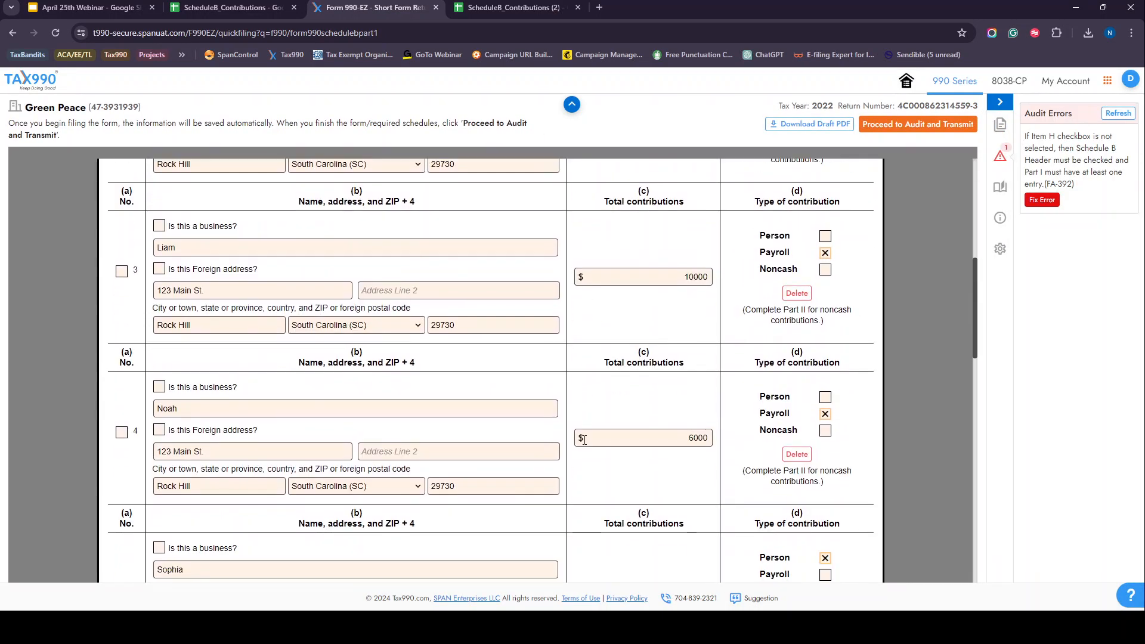
{"action": "scroll", "coordinate": [585, 439], "scroll_direction": "down", "scroll_amount": 7}
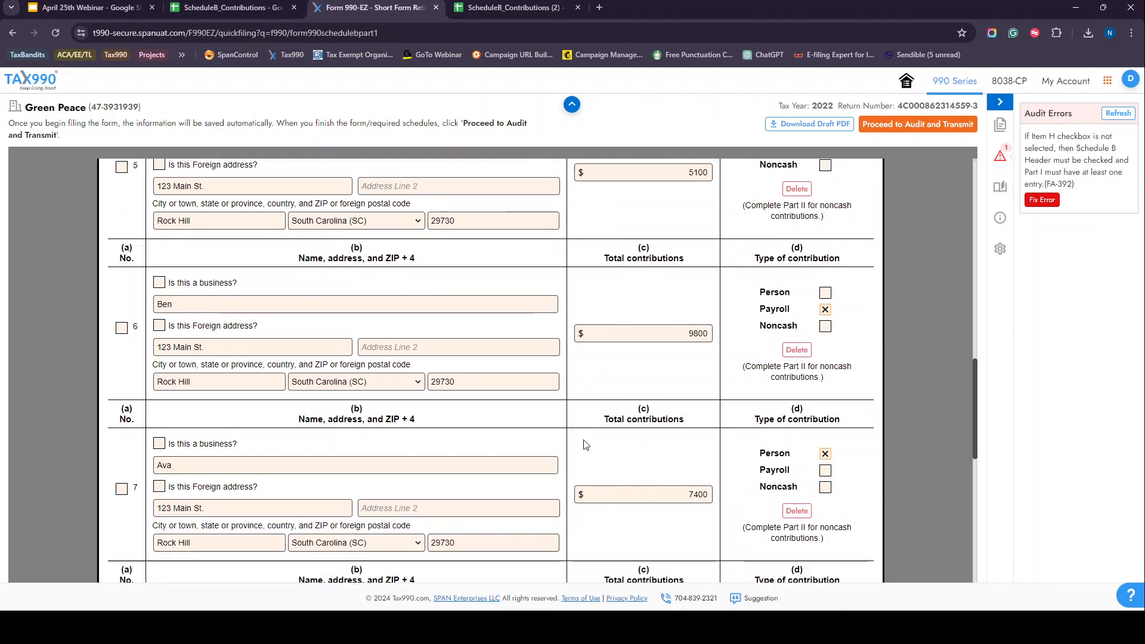
{"action": "scroll", "coordinate": [584, 445], "scroll_direction": "down", "scroll_amount": 9}
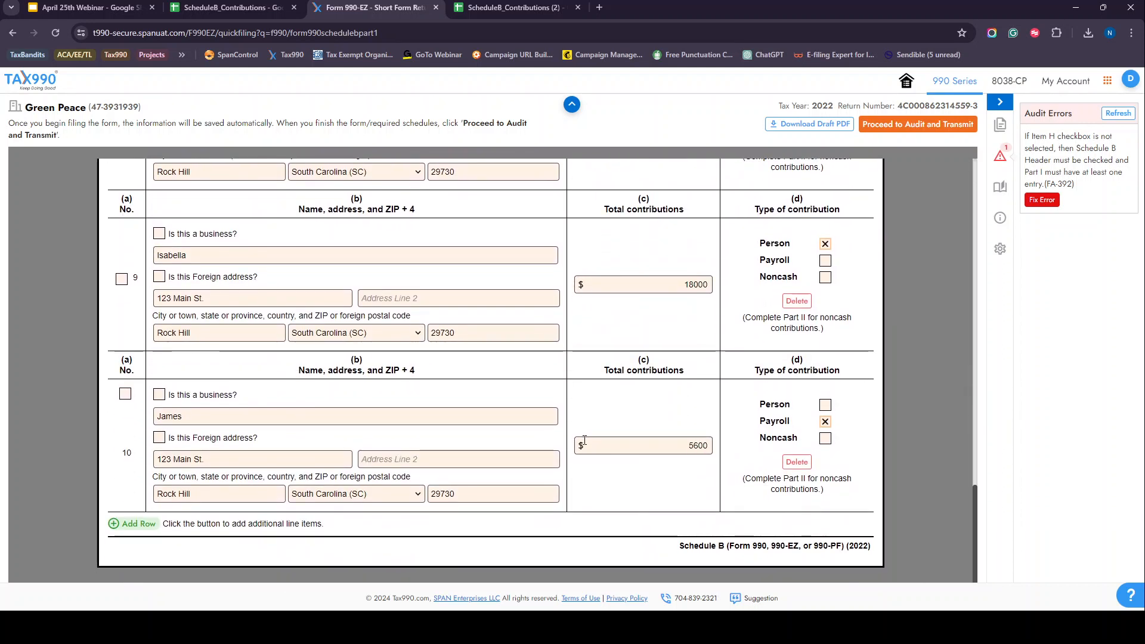
{"action": "left_click", "coordinate": [144, 525]}
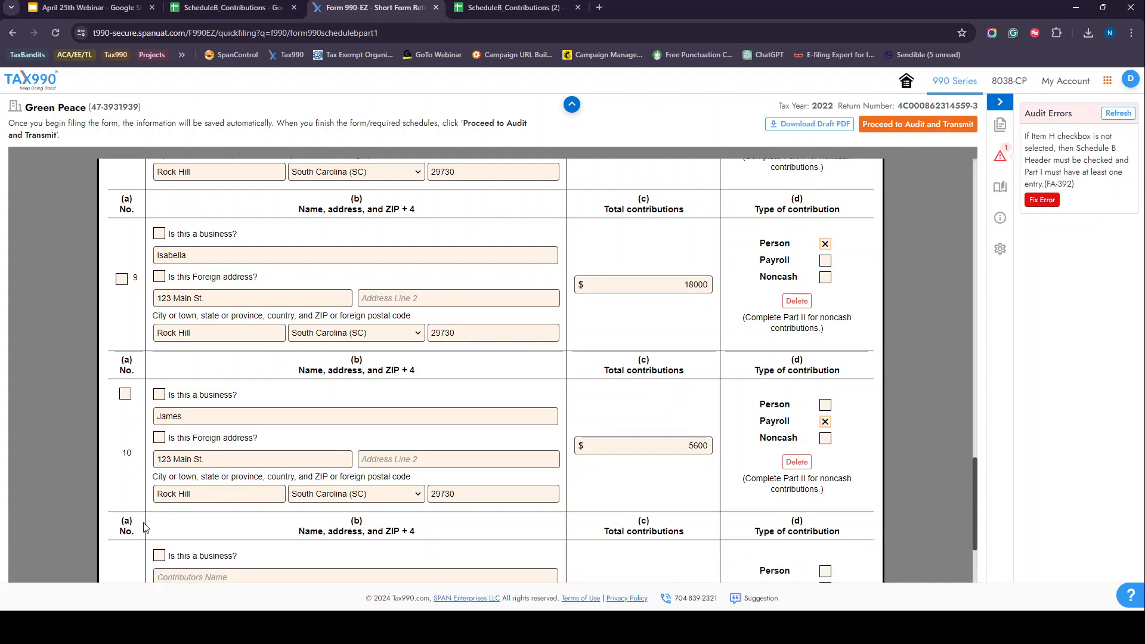
{"action": "left_click", "coordinate": [144, 525]}
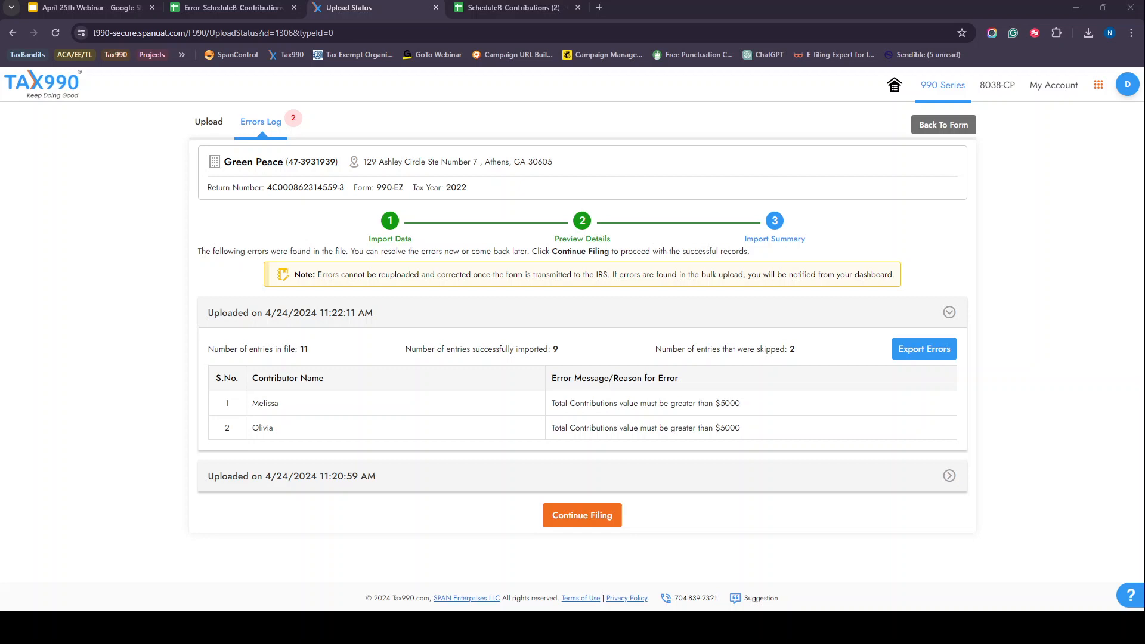
- Switch to the exported Error_ScheduleB_Contributions spreadsheet, check its Errors column, and set the cash contribution in cell O2 to 6500
{"action": "key", "text": "ctrl+shift+Tab"}
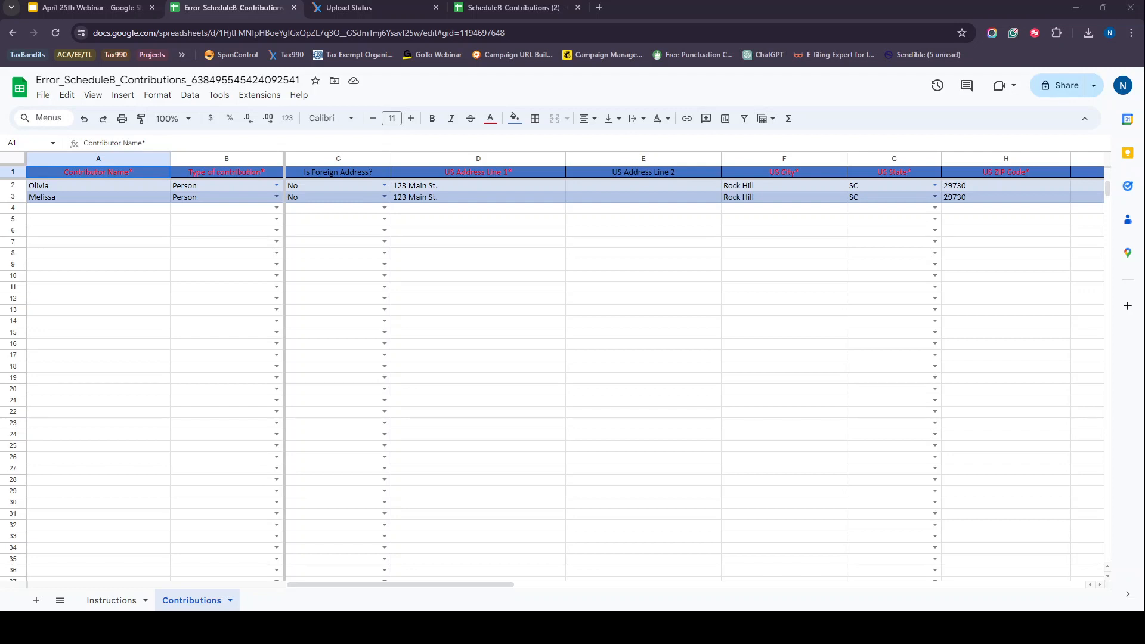
{"action": "left_click_drag", "start_coordinate": [440, 585], "coordinate": [978, 573]}
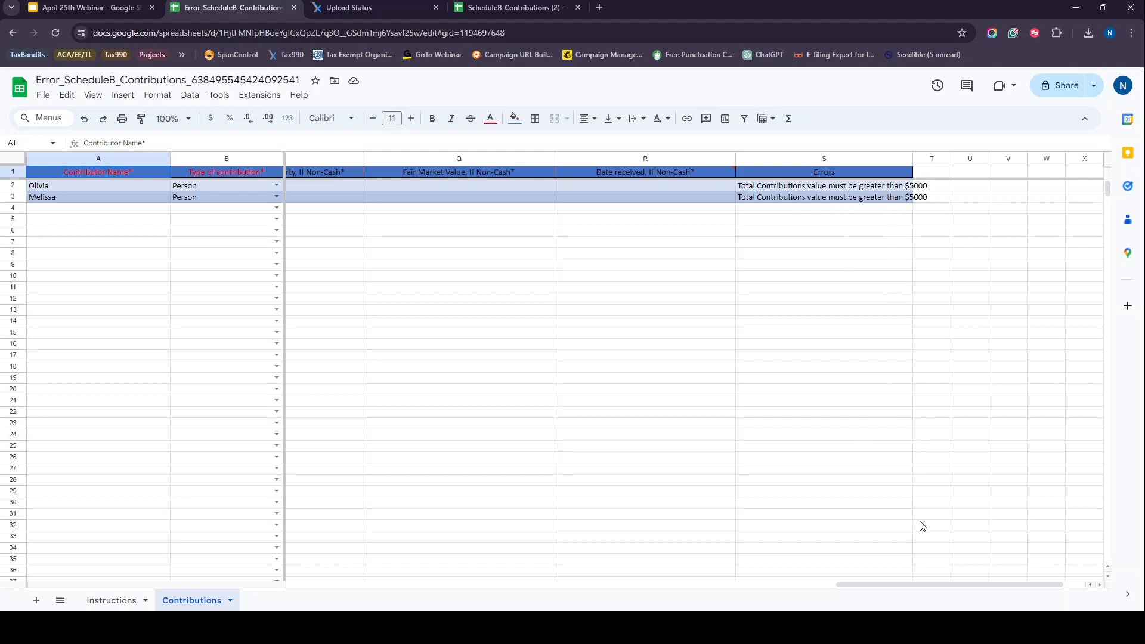
{"action": "left_click_drag", "start_coordinate": [925, 593], "coordinate": [810, 594]}
{"action": "left_click", "coordinate": [486, 199]}
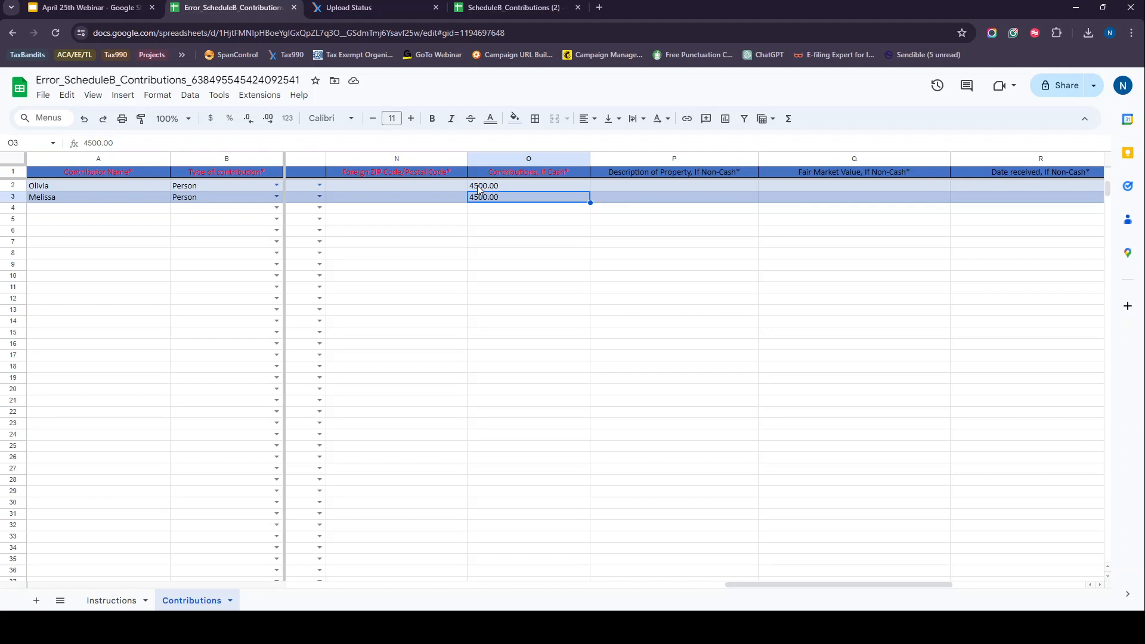
{"action": "double_click", "coordinate": [477, 186]}
{"action": "left_click_drag", "start_coordinate": [475, 187], "coordinate": [468, 188]}
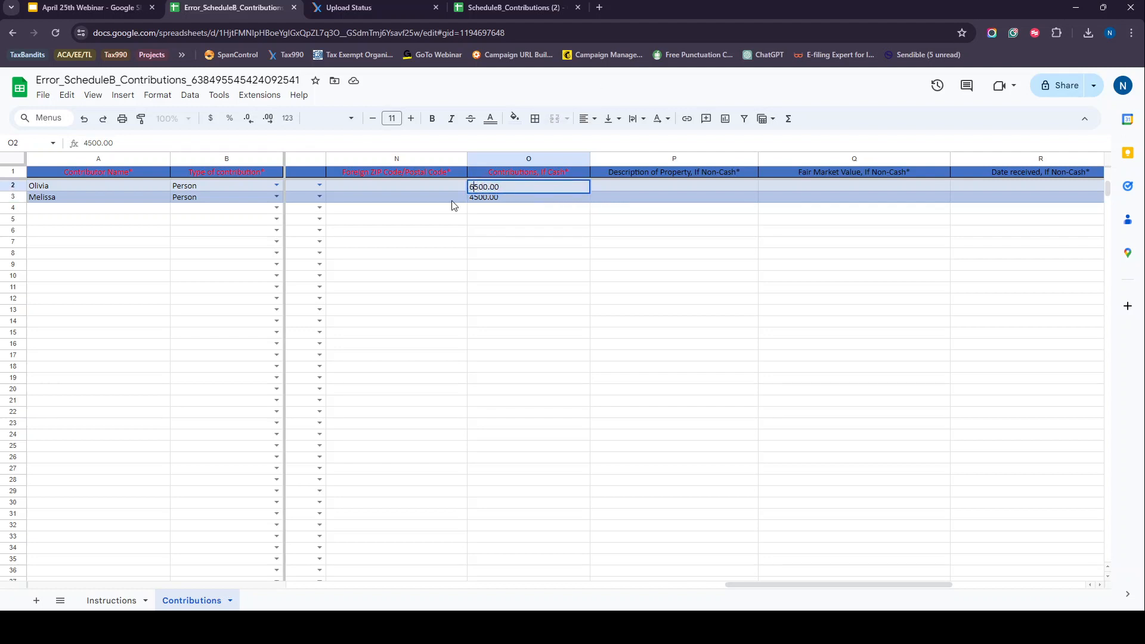
- Set the cash contribution in cell O3 to 5500
{"action": "left_click", "coordinate": [474, 199]}
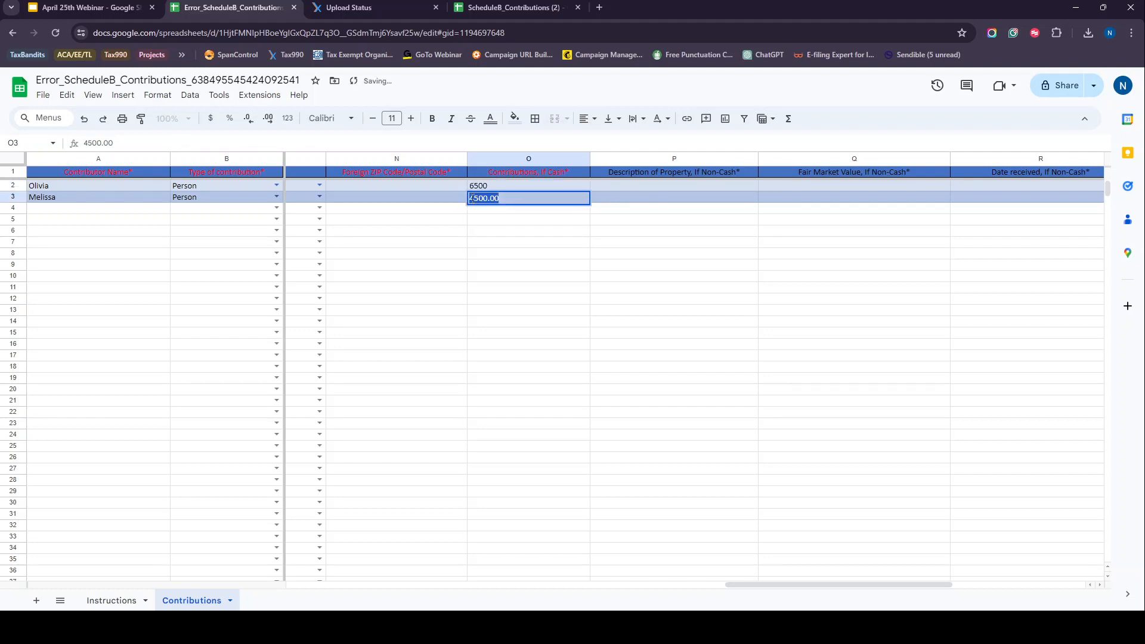
{"action": "type", "text": "5500"}
{"action": "left_click", "coordinate": [495, 258]}
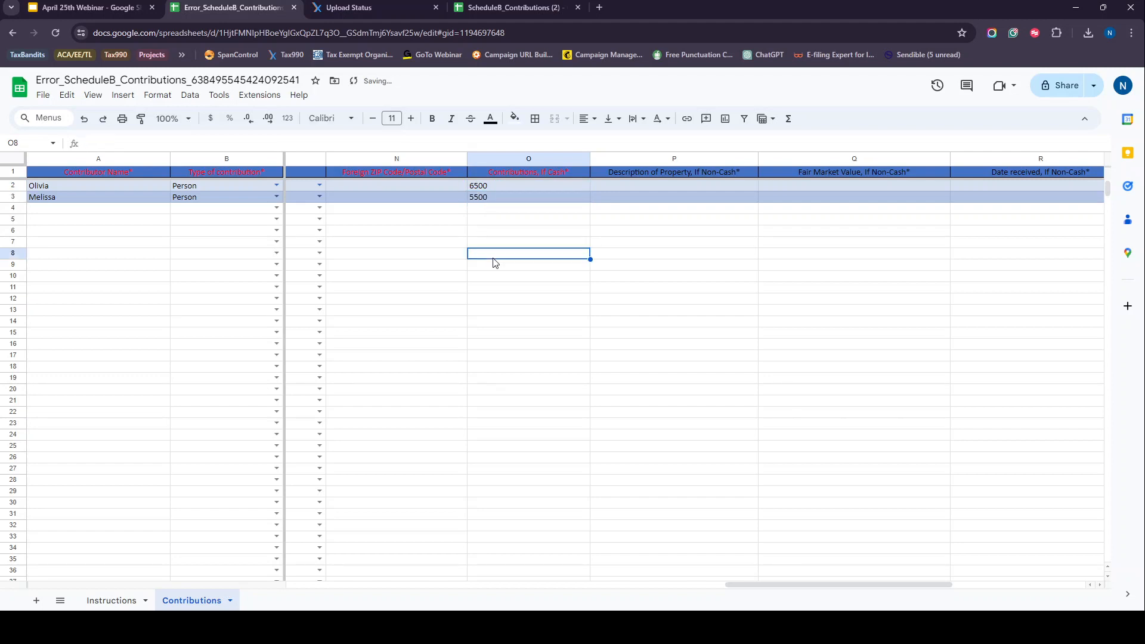
- Download the corrected error spreadsheet as a Microsoft Excel (.xlsx) file and return to the Tax990 bulk upload page
{"action": "left_click", "coordinate": [54, 97]}
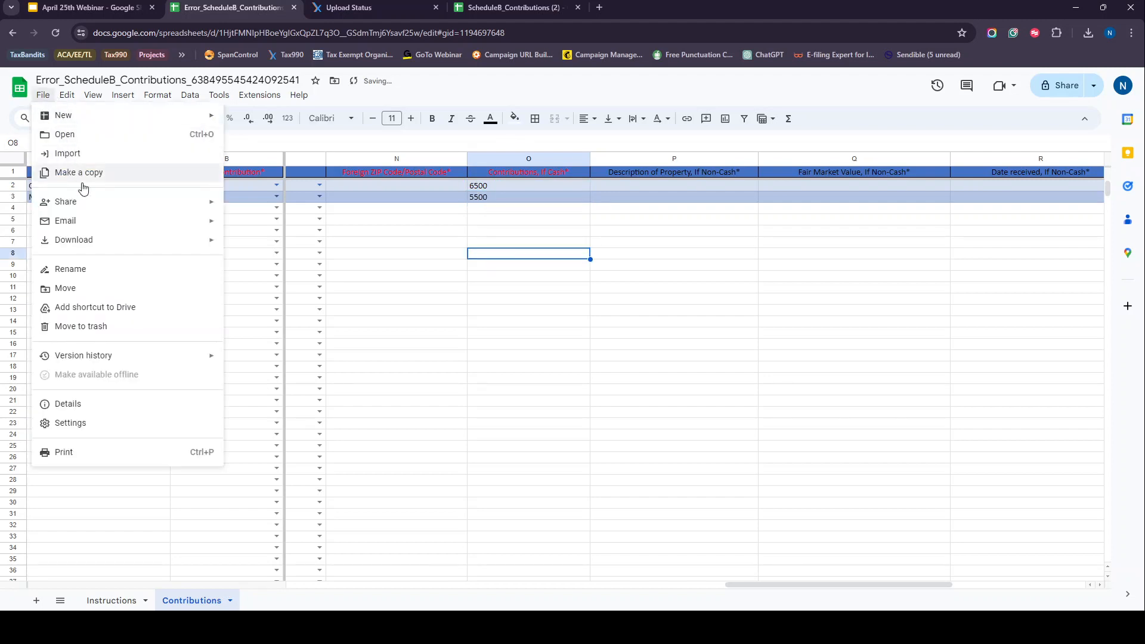
{"action": "mouse_move", "coordinate": [121, 247]}
{"action": "left_click", "coordinate": [263, 245]}
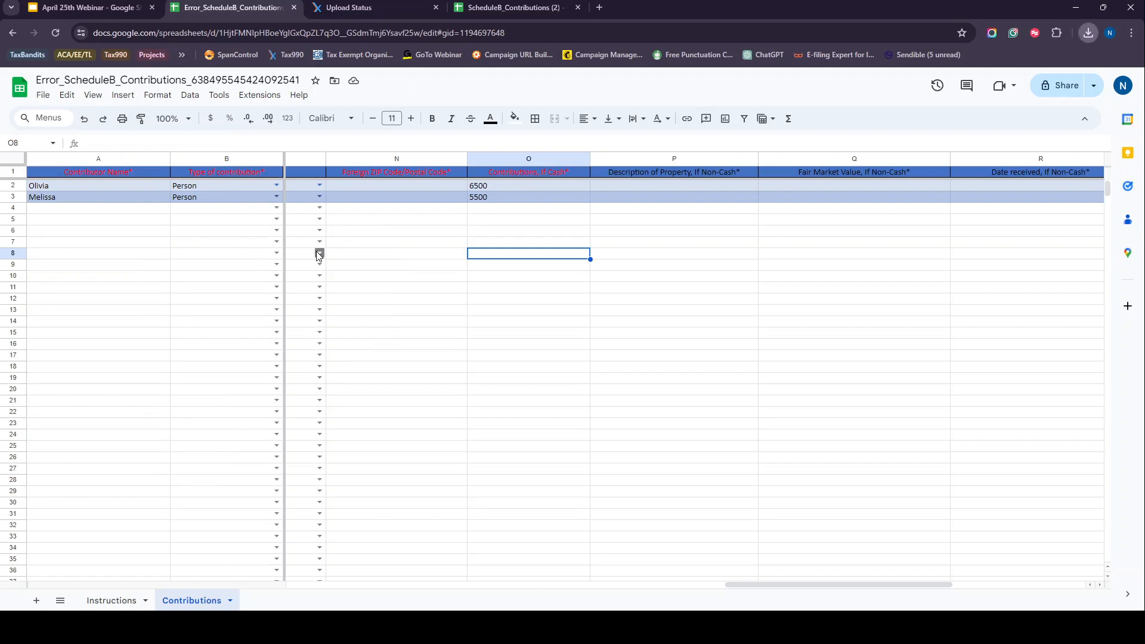
{"action": "left_click", "coordinate": [337, 6]}
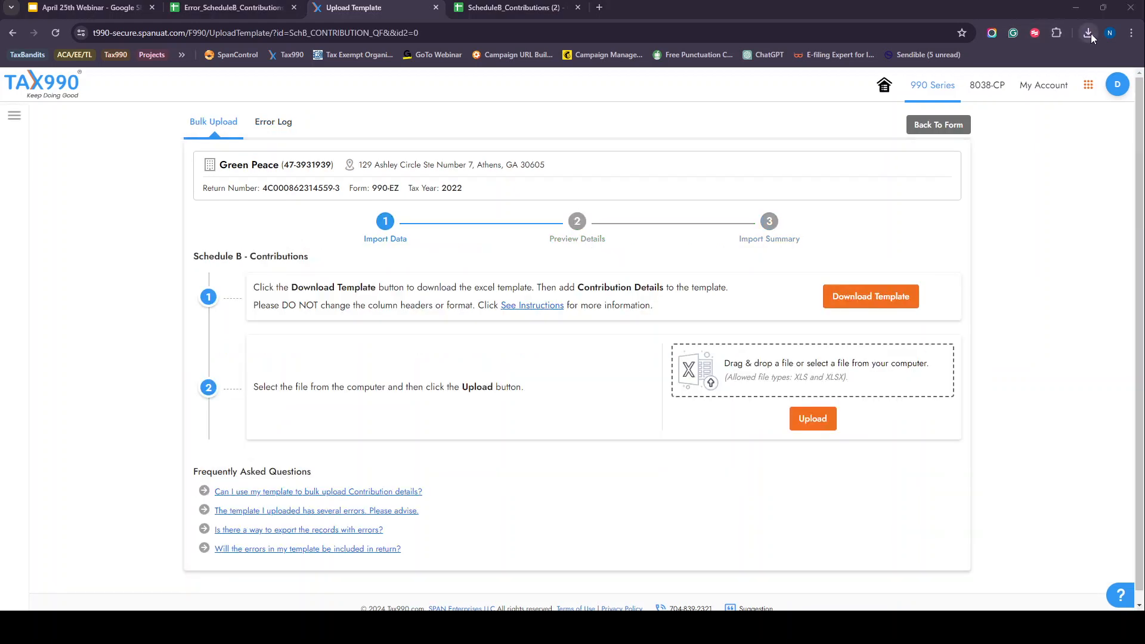
- Upload the downloaded, corrected Error_ScheduleB_Contributions .xlsx file to the Schedule B contributions bulk upload and proceed through the record preview to import it
{"action": "left_click", "coordinate": [1088, 33]}
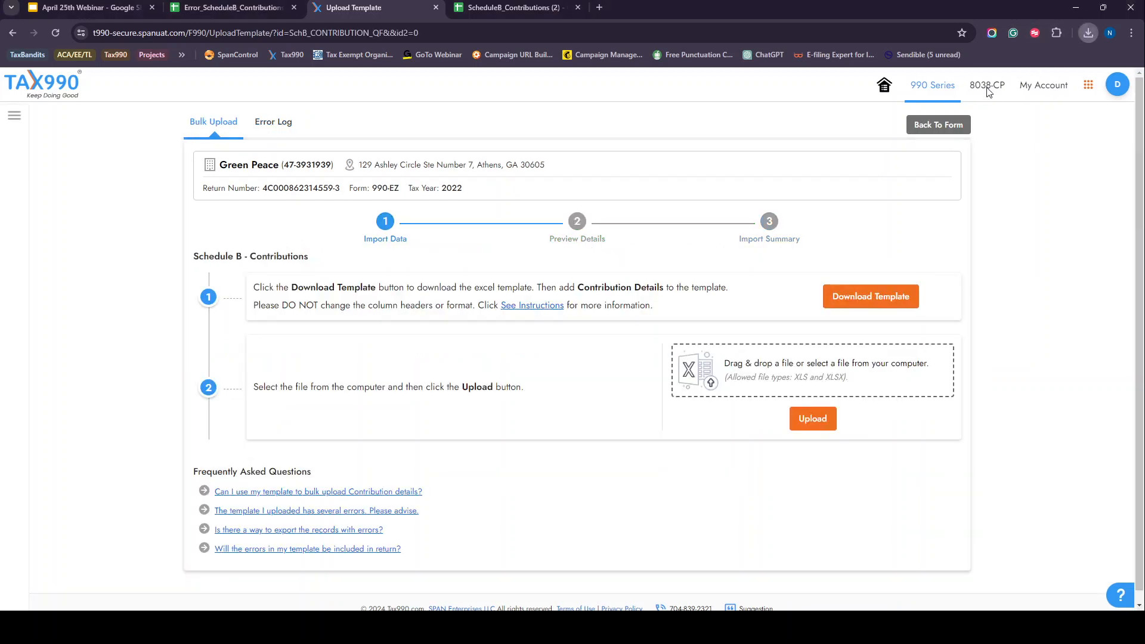
{"action": "left_click_drag", "start_coordinate": [988, 91], "coordinate": [812, 365]}
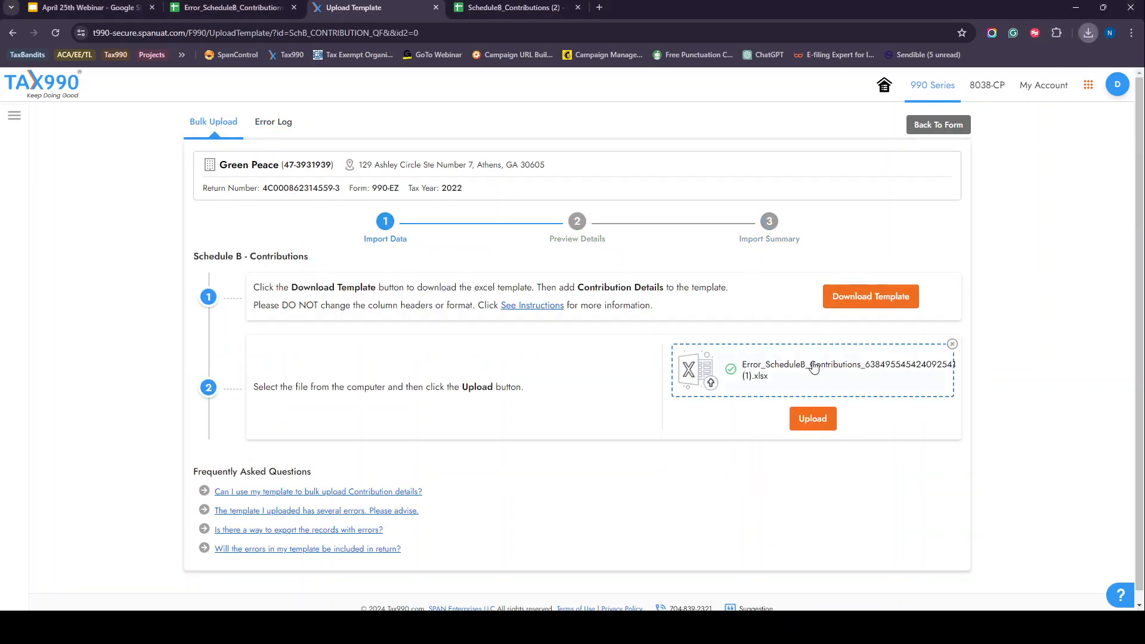
{"action": "left_click", "coordinate": [811, 428]}
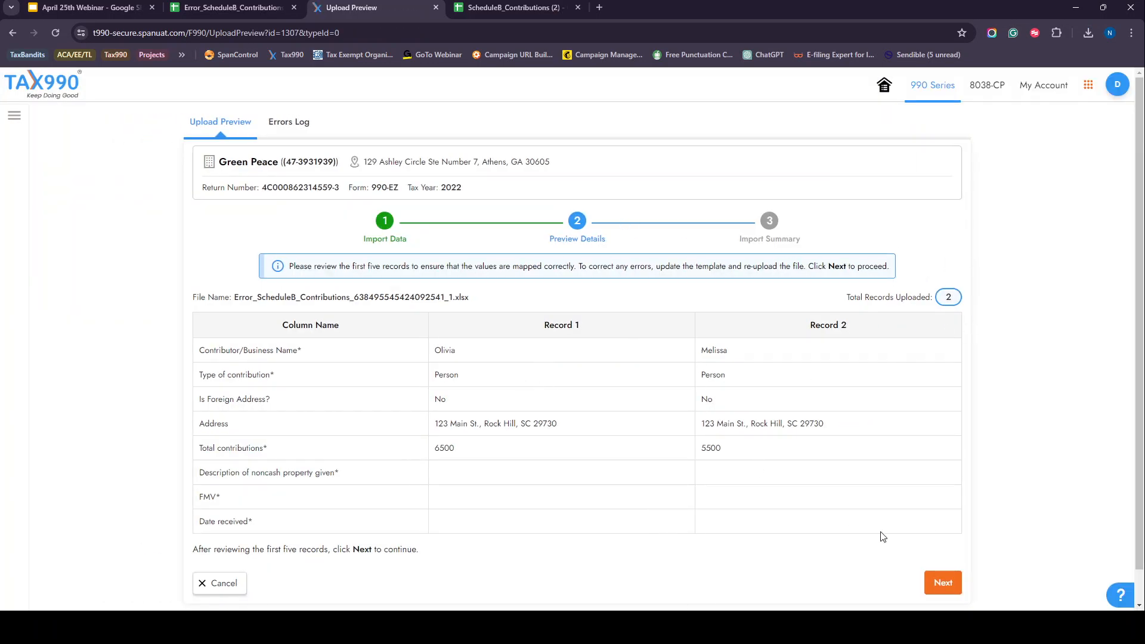
{"action": "left_click", "coordinate": [942, 586]}
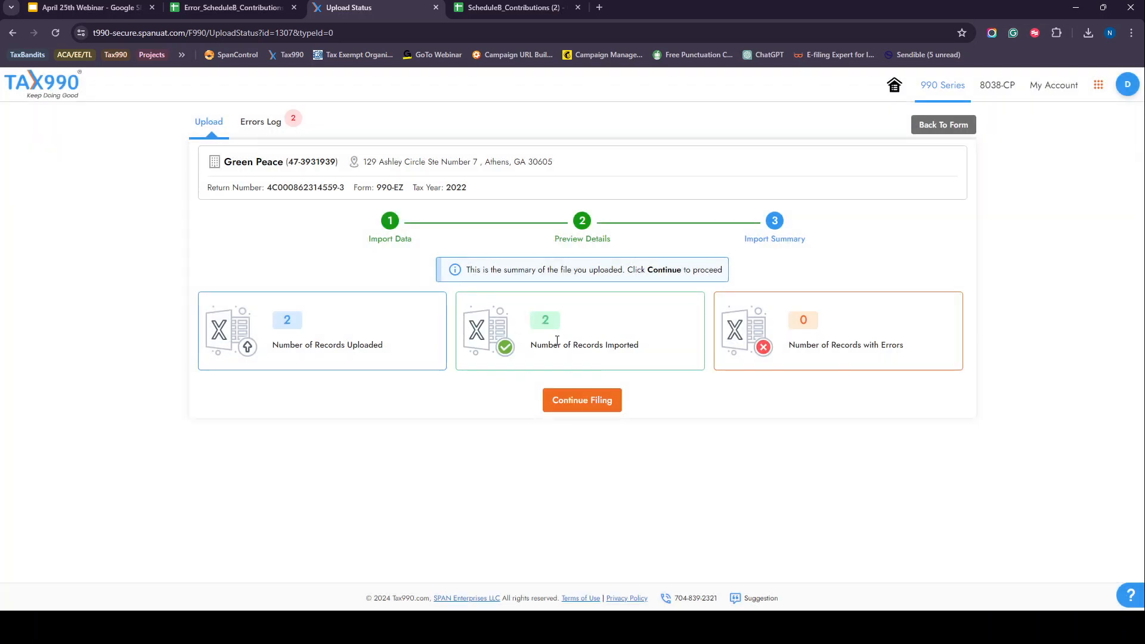
- Continue filing, check the newly imported contributors at the end of Schedule B Part I, and bring up the list of form pages
{"action": "left_click", "coordinate": [600, 399]}
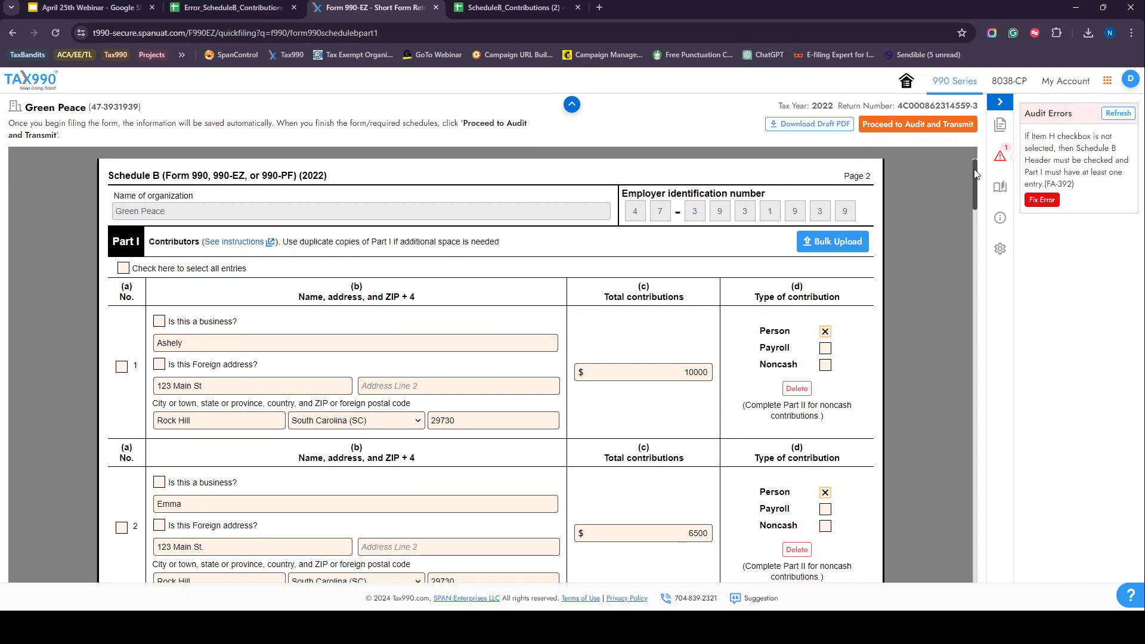
{"action": "left_click_drag", "start_coordinate": [976, 173], "coordinate": [1042, 554]}
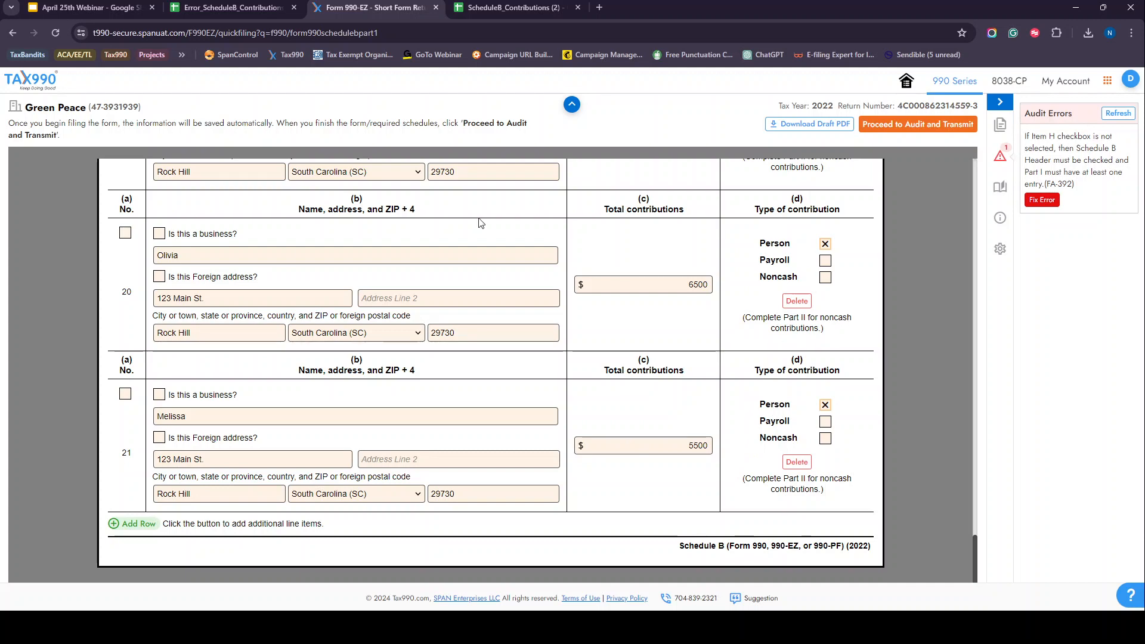
{"action": "left_click", "coordinate": [999, 126]}
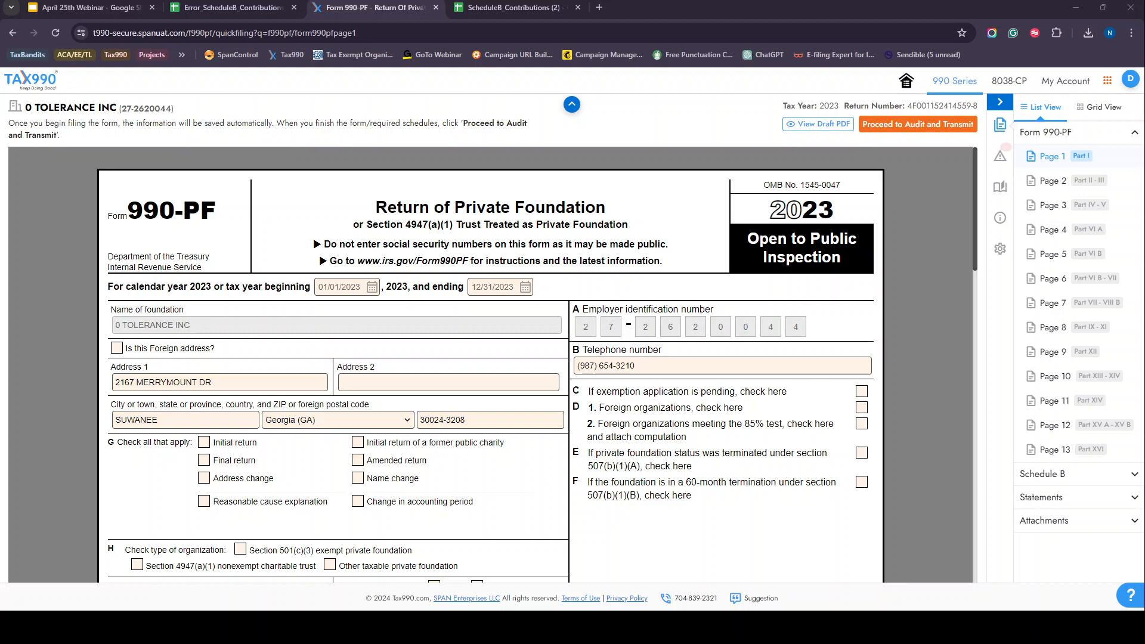
- On Form 990-PF Page 1, view the bulk upload page for Part I Line 25 grants and contributions, and return to the form
{"action": "scroll", "coordinate": [537, 364], "scroll_direction": "down", "scroll_amount": 3}
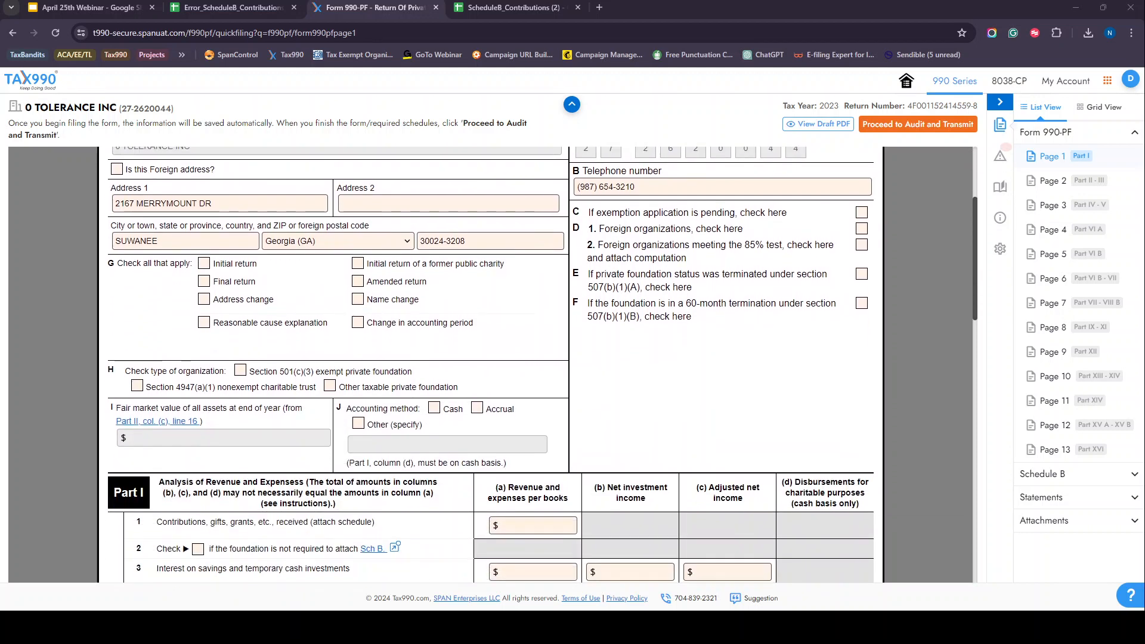
{"action": "scroll", "coordinate": [490, 364], "scroll_direction": "down", "scroll_amount": 7}
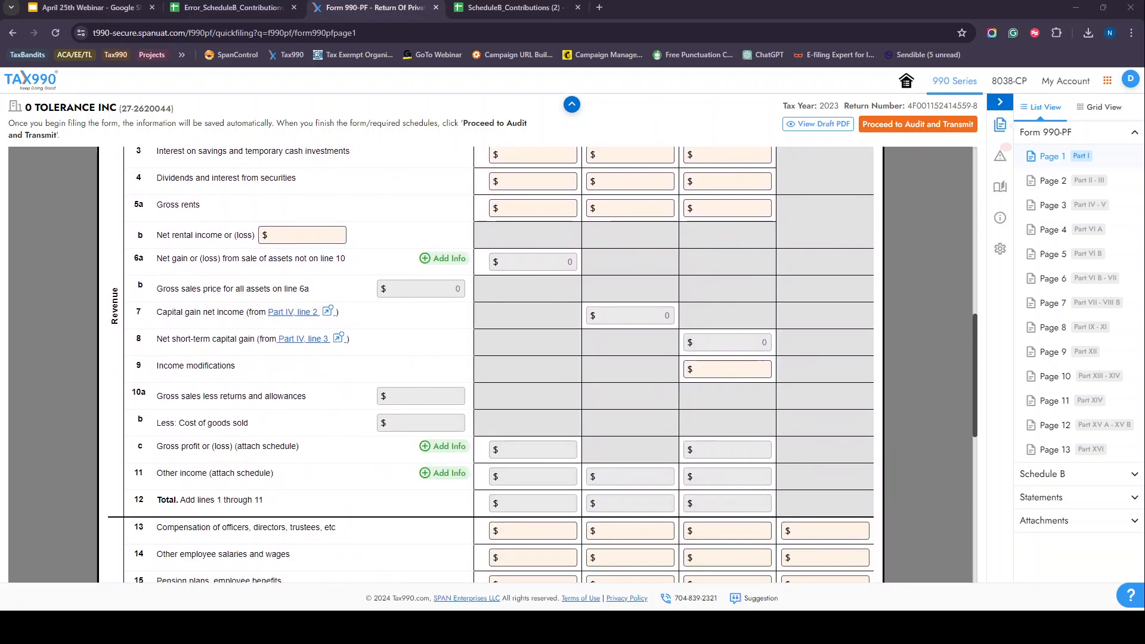
{"action": "scroll", "coordinate": [490, 363], "scroll_direction": "down", "scroll_amount": 6}
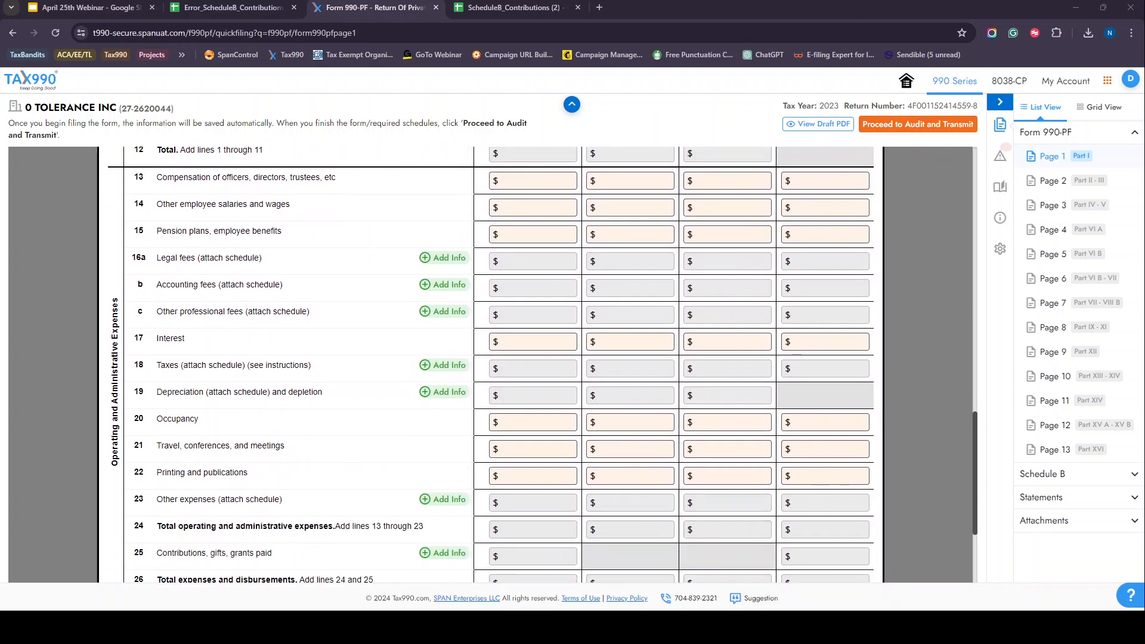
{"action": "scroll", "coordinate": [489, 364], "scroll_direction": "down", "scroll_amount": 1}
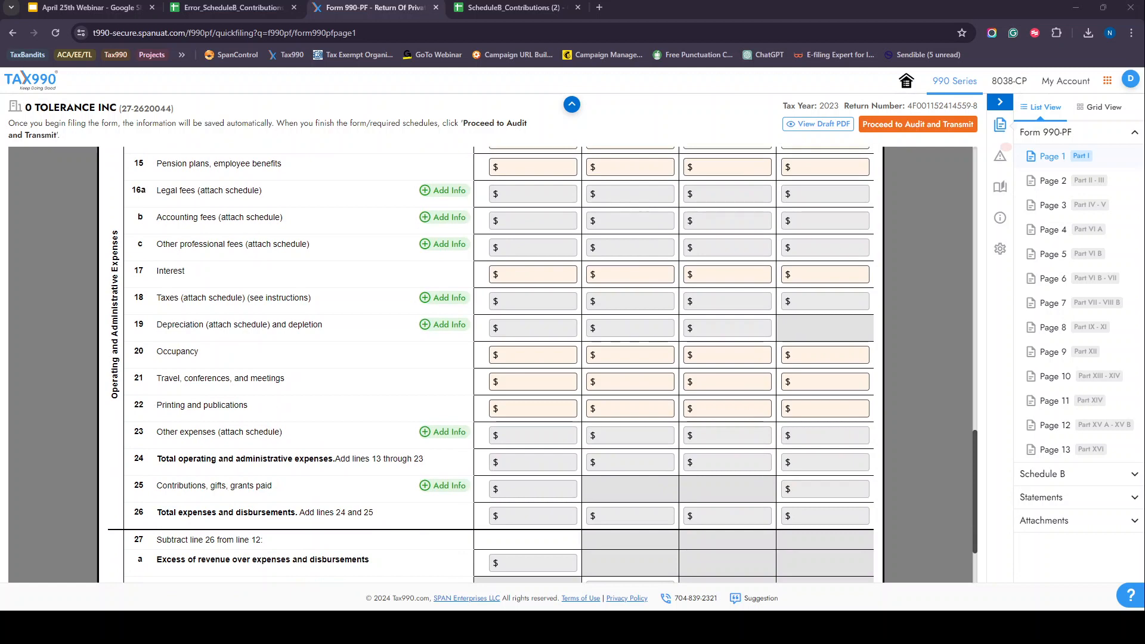
{"action": "left_click", "coordinate": [450, 487]}
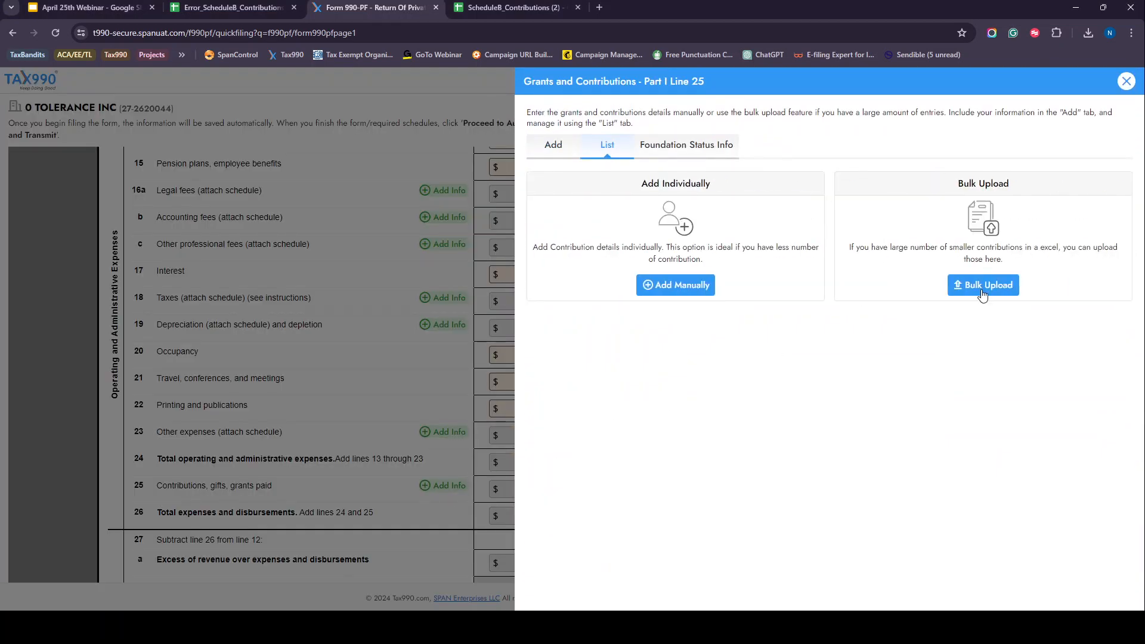
{"action": "left_click", "coordinate": [982, 288]}
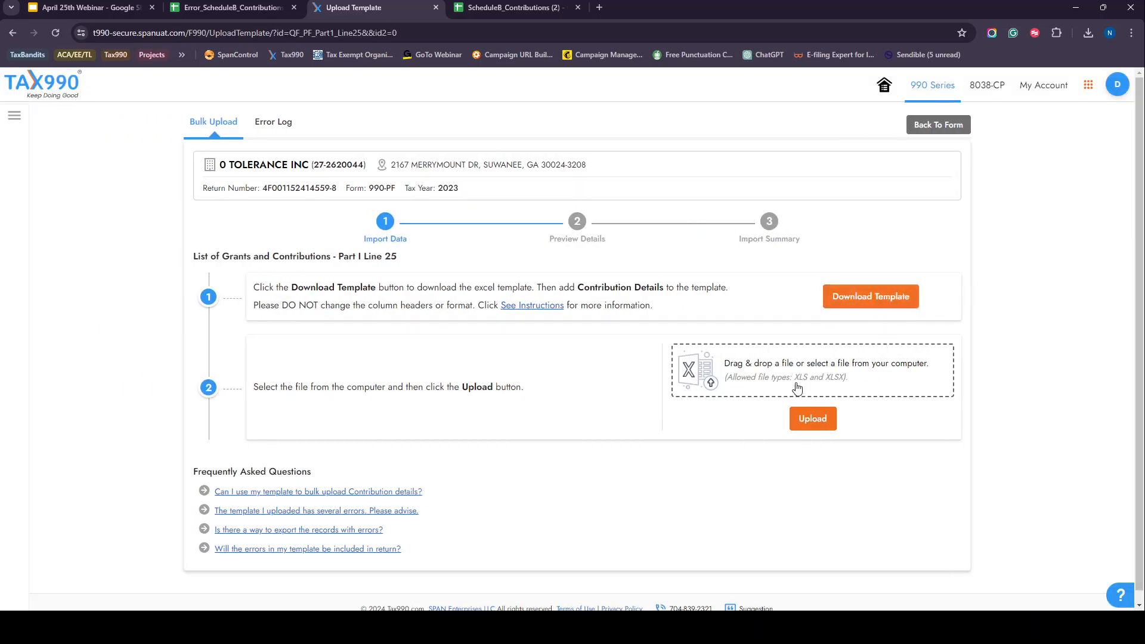
{"action": "left_click", "coordinate": [910, 130]}
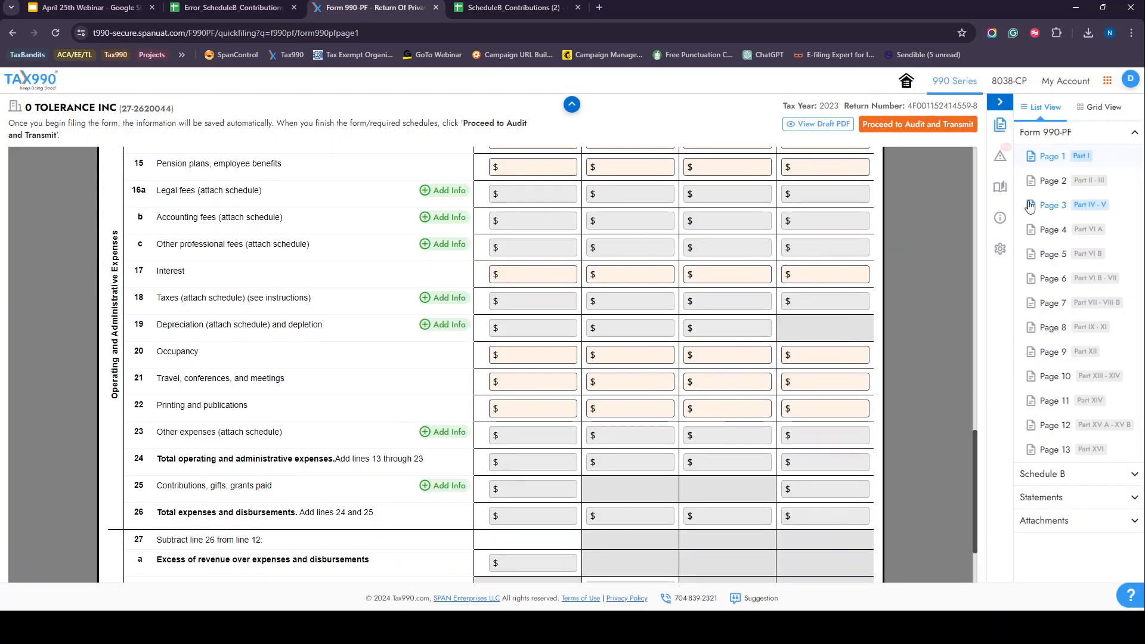
- On Form 990-PF Page 2, view the entry options for Part II Line 10a government obligation investments and close them
{"action": "left_click", "coordinate": [1051, 181]}
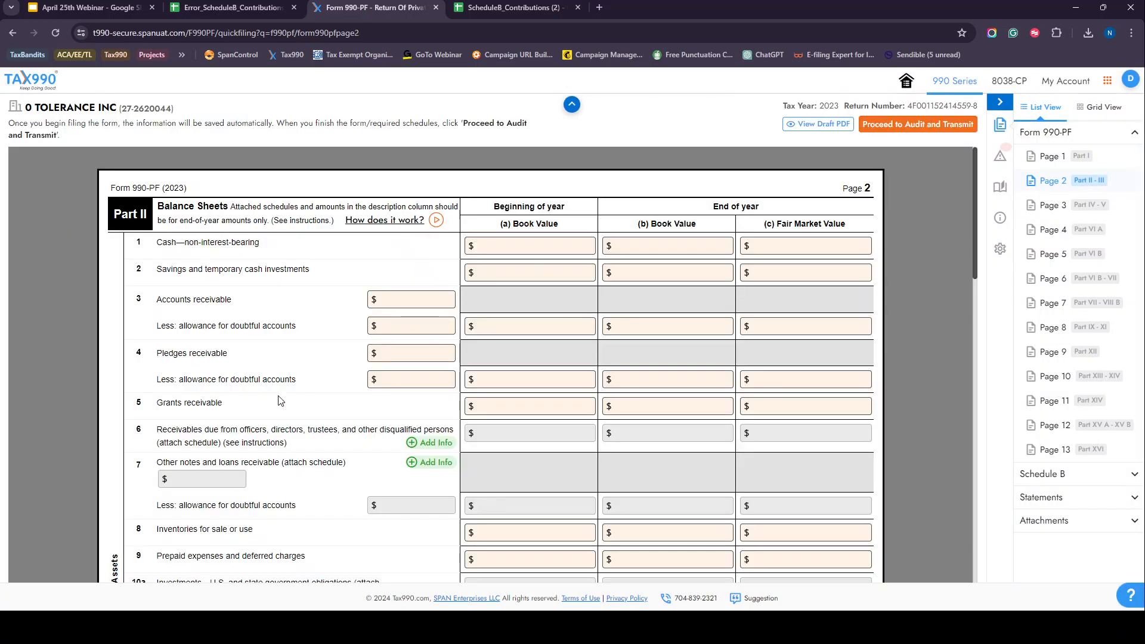
{"action": "scroll", "coordinate": [278, 399], "scroll_direction": "down", "scroll_amount": 3}
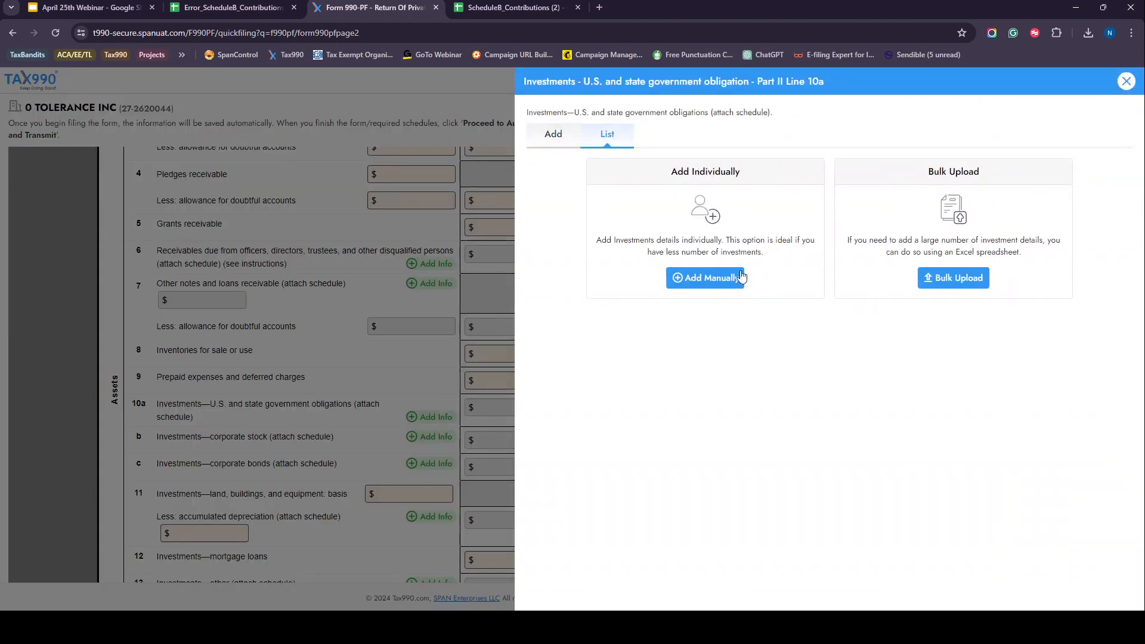
{"action": "left_click", "coordinate": [1128, 82]}
{"action": "left_click", "coordinate": [1053, 181]}
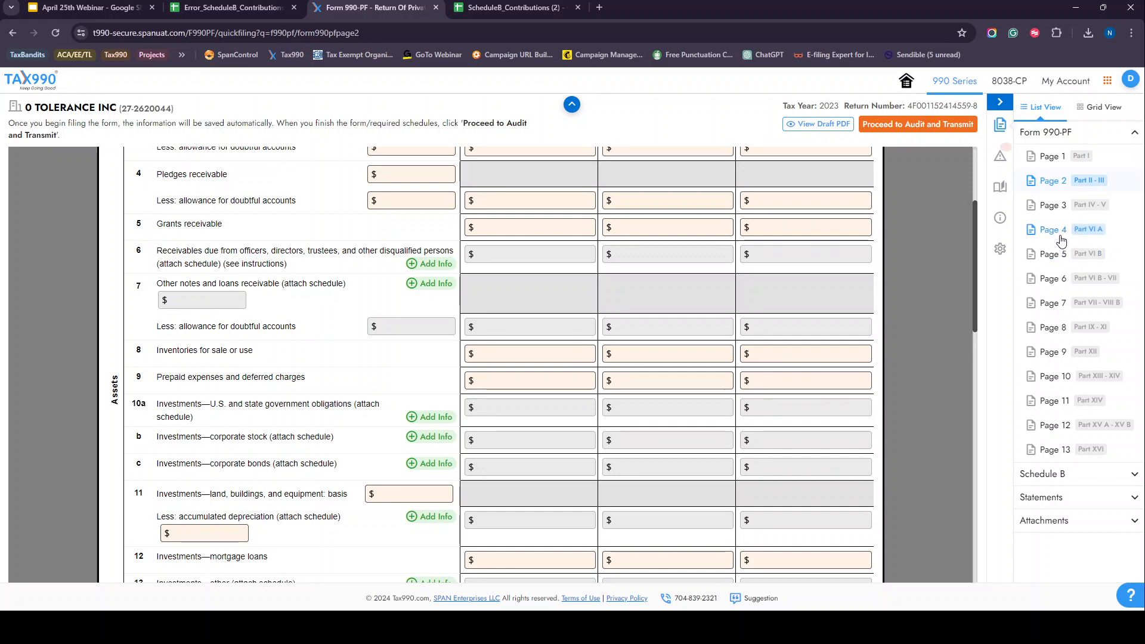
- On Form 990-PF Page 3, view the Part IV options for adding investments, close them, and return to the home dashboard
{"action": "left_click", "coordinate": [1054, 211]}
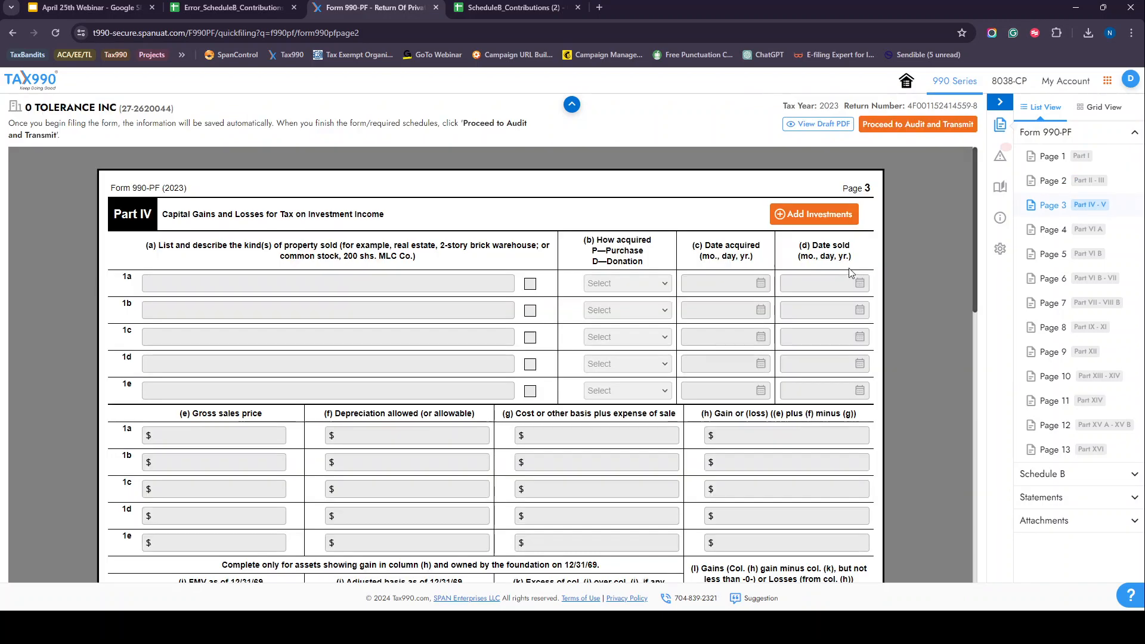
{"action": "left_click", "coordinate": [843, 213]}
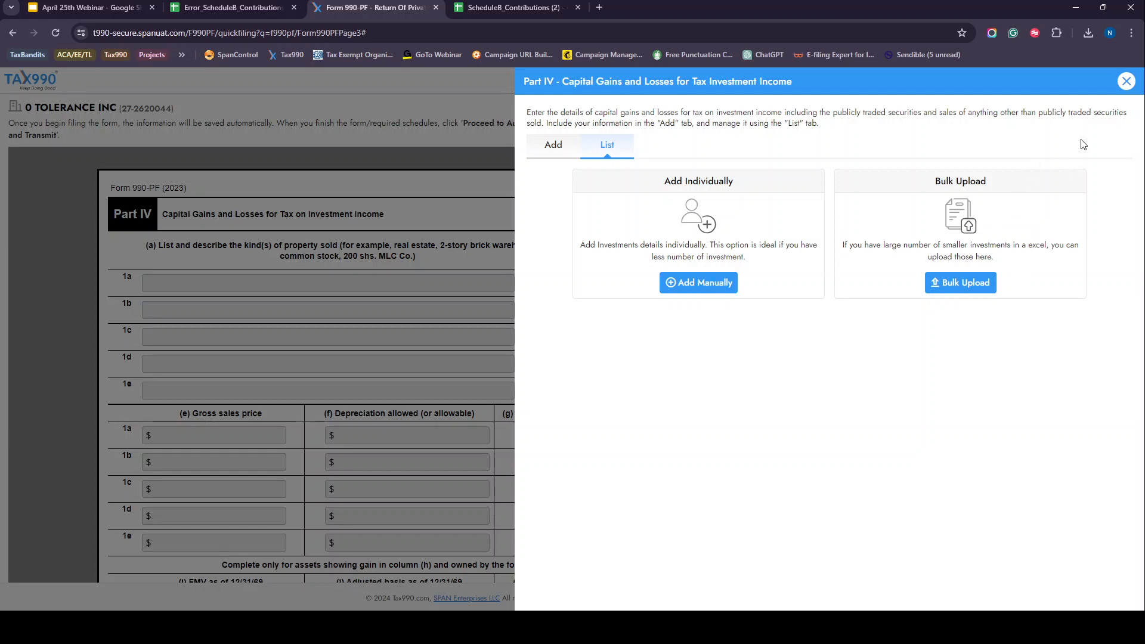
{"action": "left_click", "coordinate": [1122, 88]}
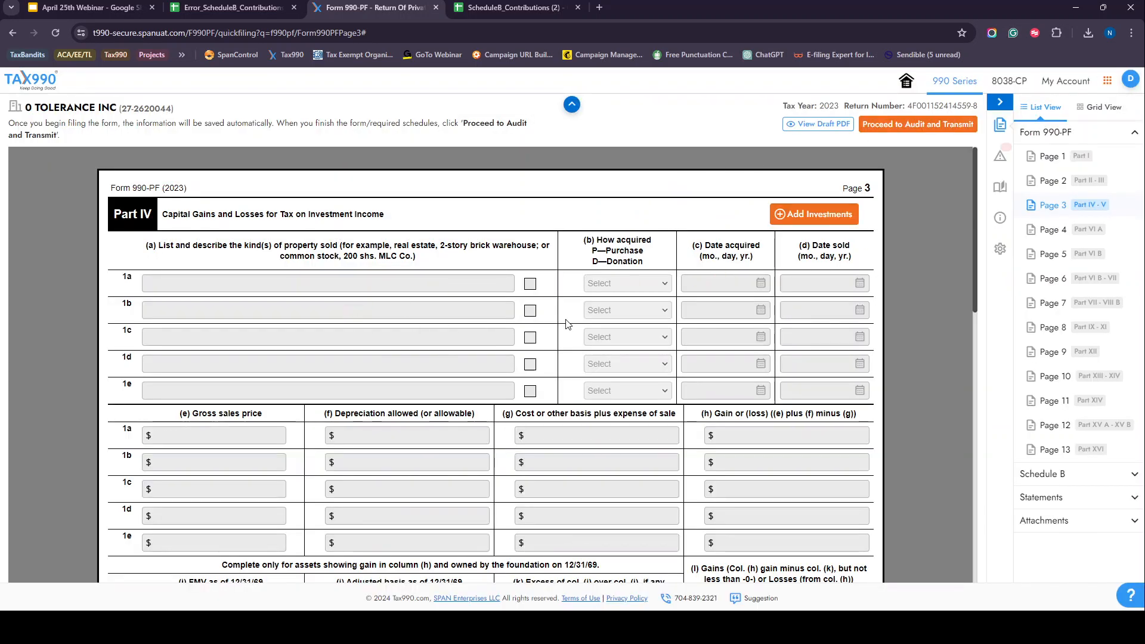
{"action": "left_click", "coordinate": [913, 89]}
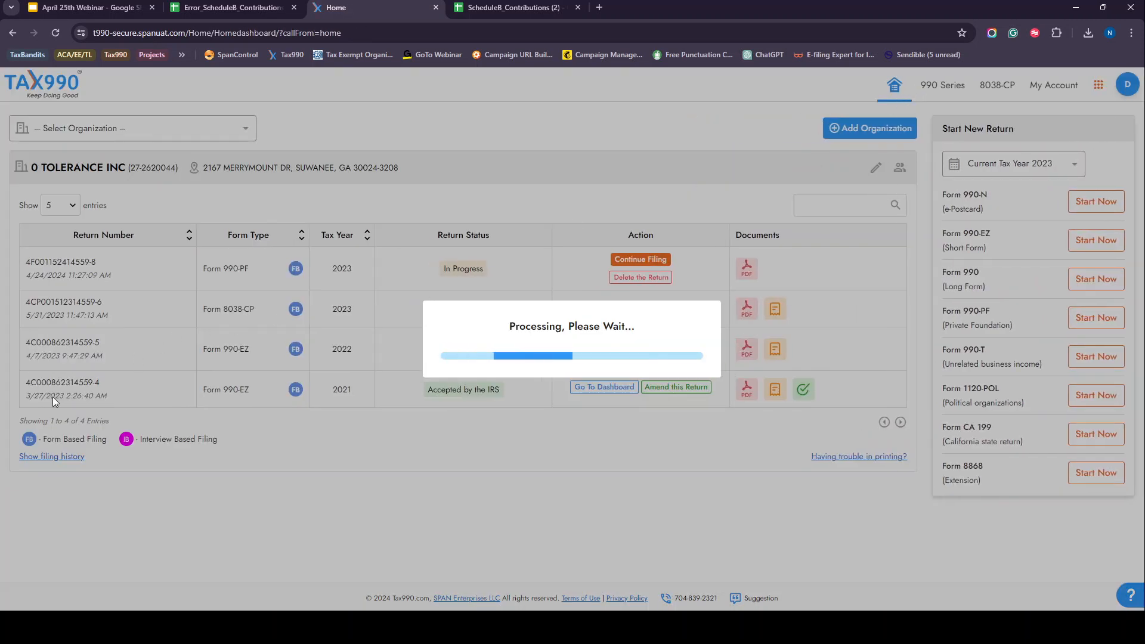